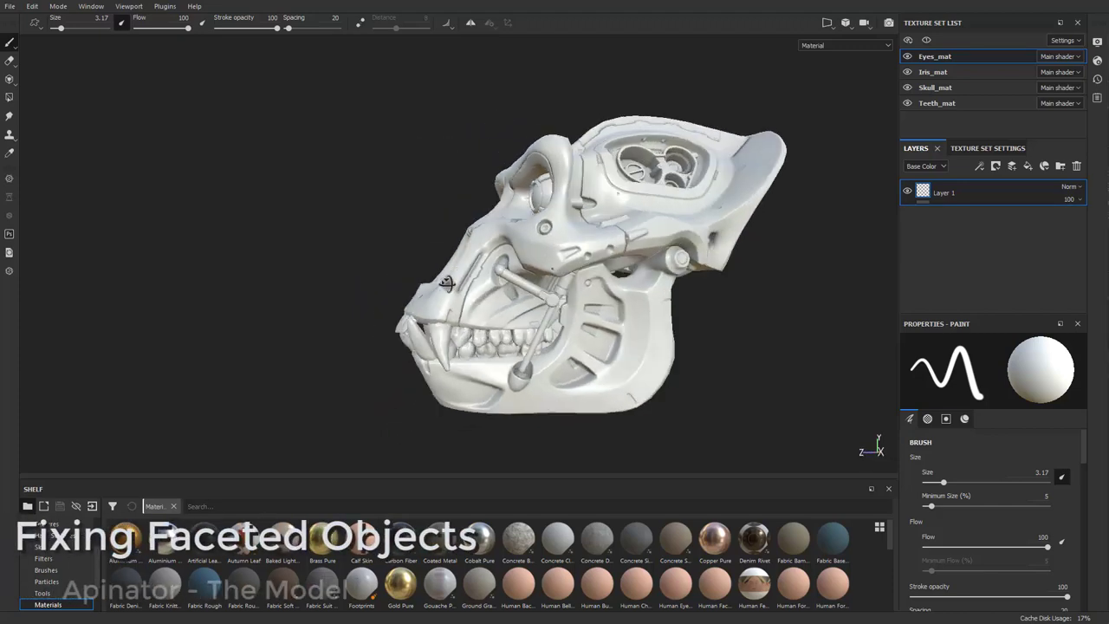
- Examine the skull mesh from several sides, focusing on the ring and circular mechanisms inside its temple recess
mouse_move(446, 284)
left_mouse_down("alt")
mouse_move(420, 328)
mouse_move(407, 295)
mouse_move(399, 333)
left_mouse_up("alt")
left_click_drag(576, 192, 423, 220, "alt")
middle_click_drag(559, 216, 512, 213, "alt")
right_click_drag(512, 213, 555, 227, "alt")
left_click_drag(434, 208, 498, 227, "alt")
middle_click_drag(498, 227, 473, 220, "alt")
left_click_drag(472, 220, 512, 198, "alt")
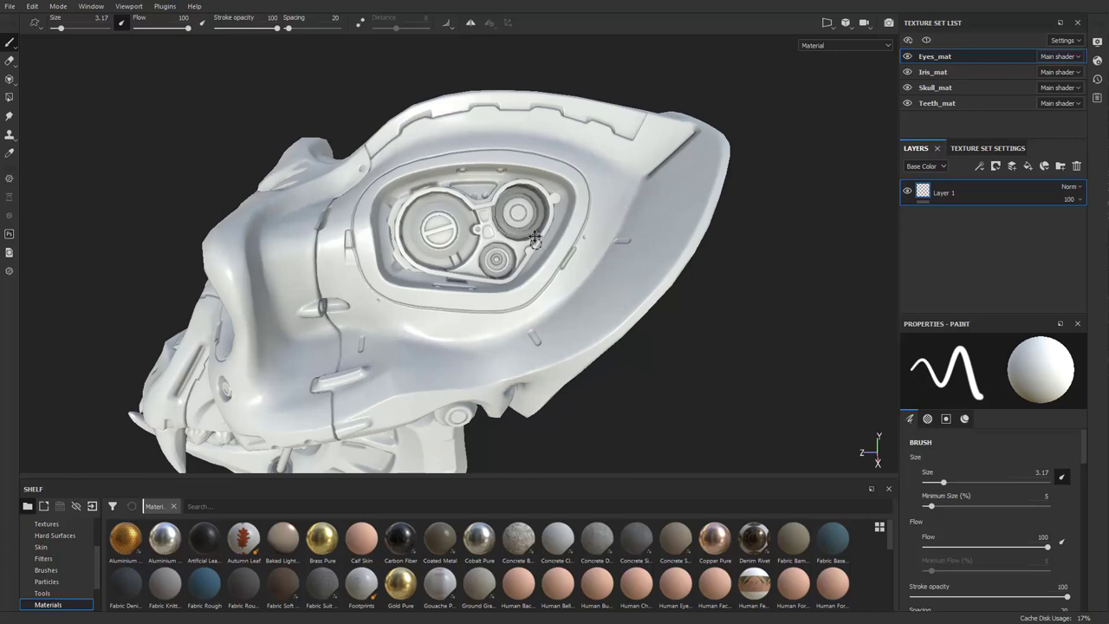
middle_click_drag(519, 213, 491, 155, "alt")
right_click_drag(497, 175, 464, 183, "alt")
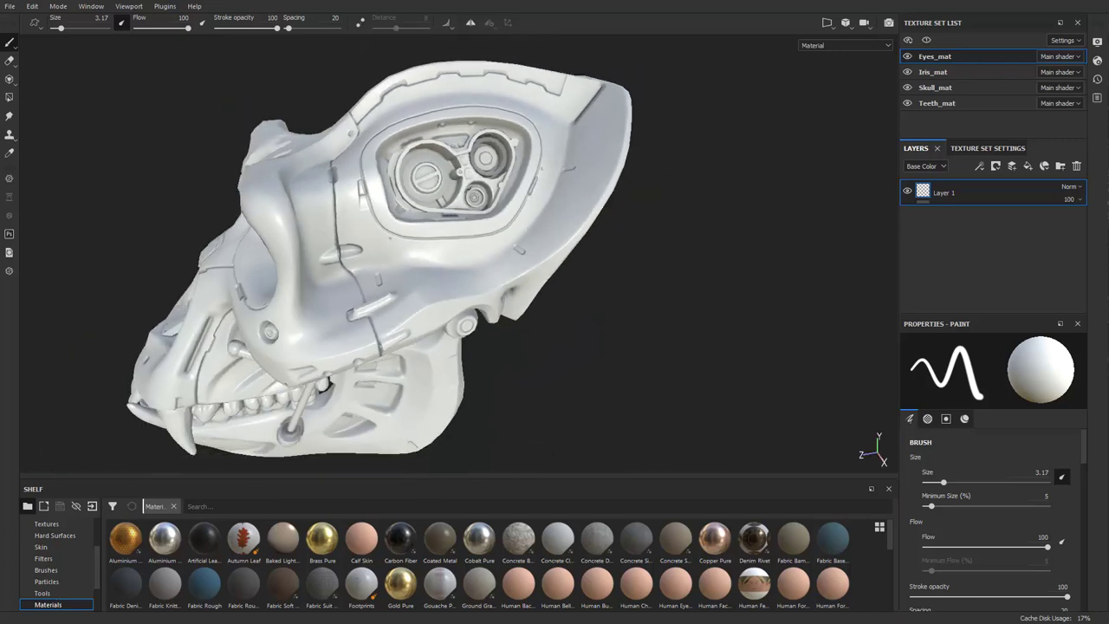
left_click_drag(464, 184, 504, 180, "alt")
right_click_drag(504, 180, 529, 182, "alt")
left_click_drag(527, 180, 441, 300, "alt")
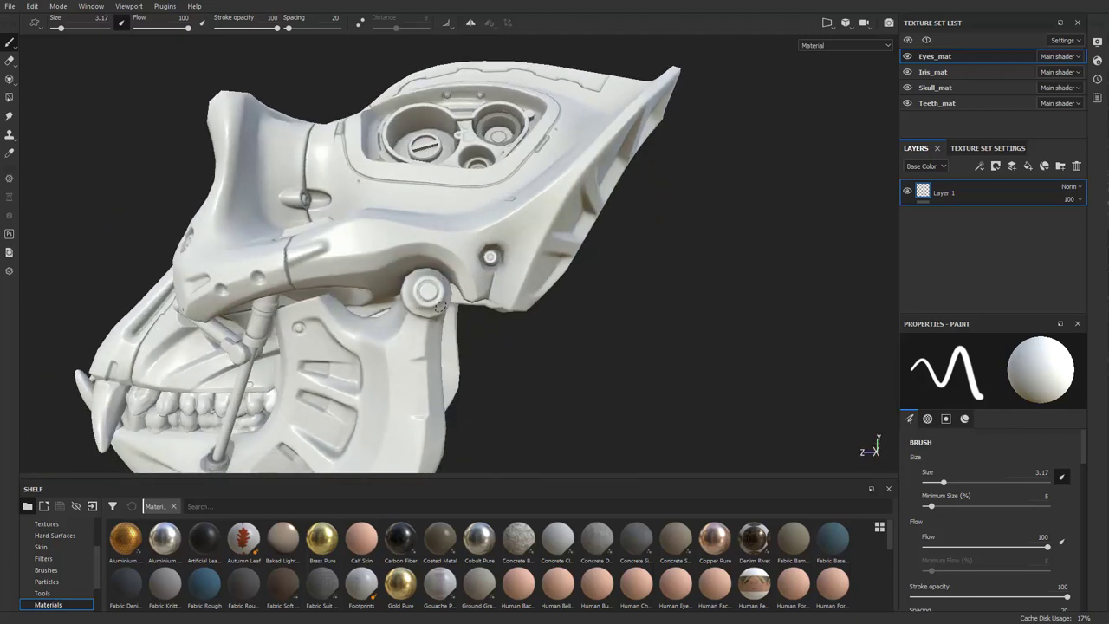
left_click_drag(250, 383, 299, 400, "alt")
left_click_drag(485, 260, 514, 329, "alt")
right_click_drag(515, 329, 453, 326, "alt")
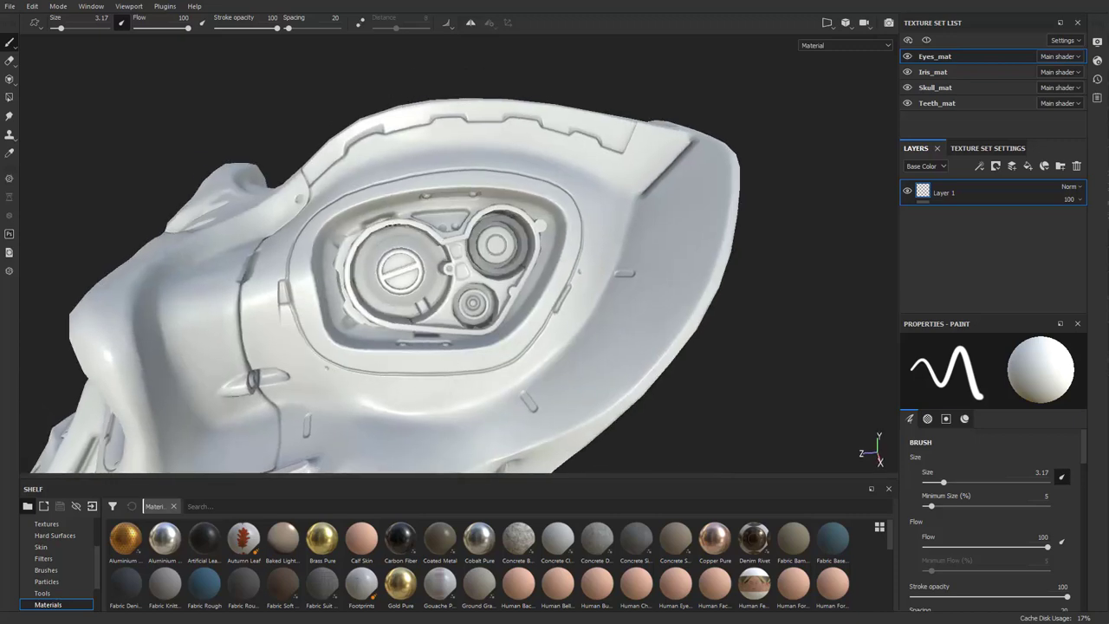
left_click_drag(370, 303, 487, 260, "alt")
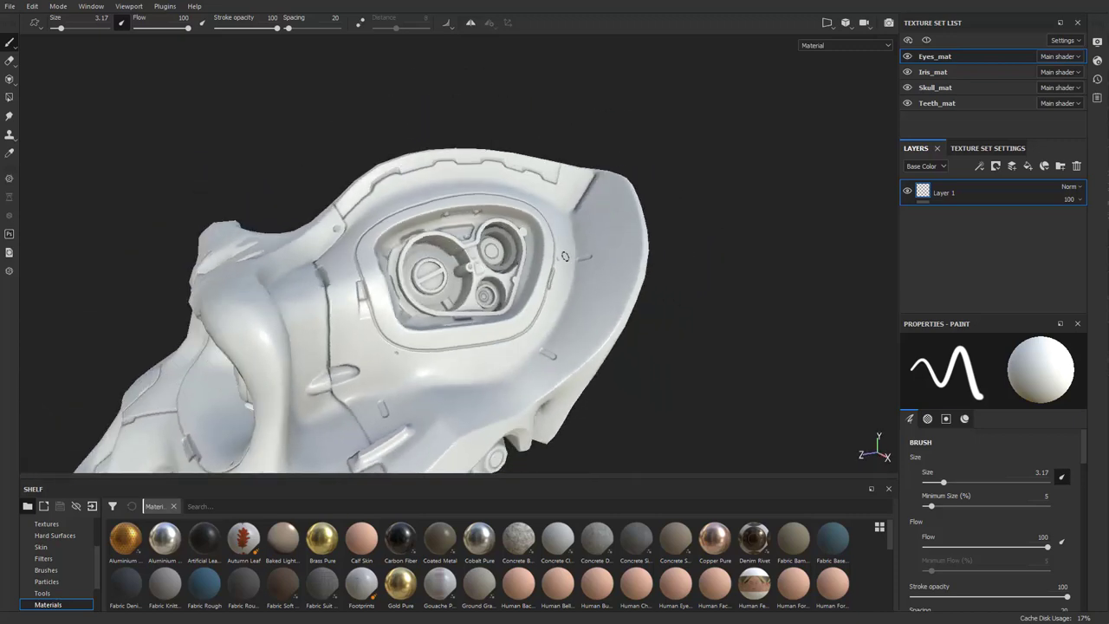
right_click_drag(471, 427, 390, 359, "alt")
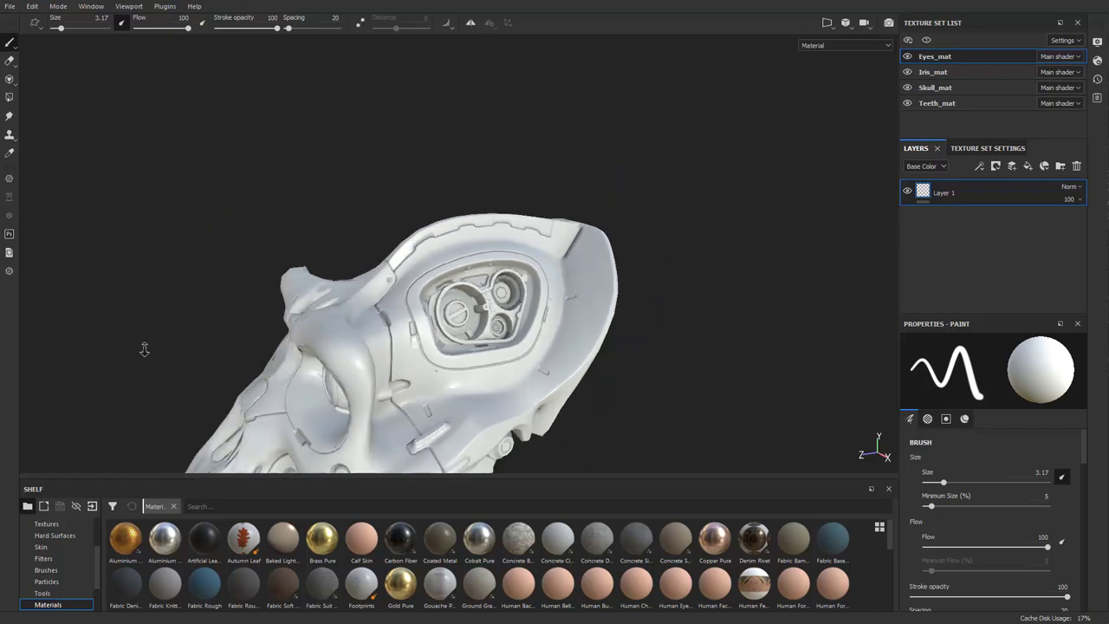
middle_click_drag(390, 359, 394, 275, "alt")
left_click_drag(394, 275, 452, 258, "alt")
left_click_drag(604, 247, 658, 244, "alt")
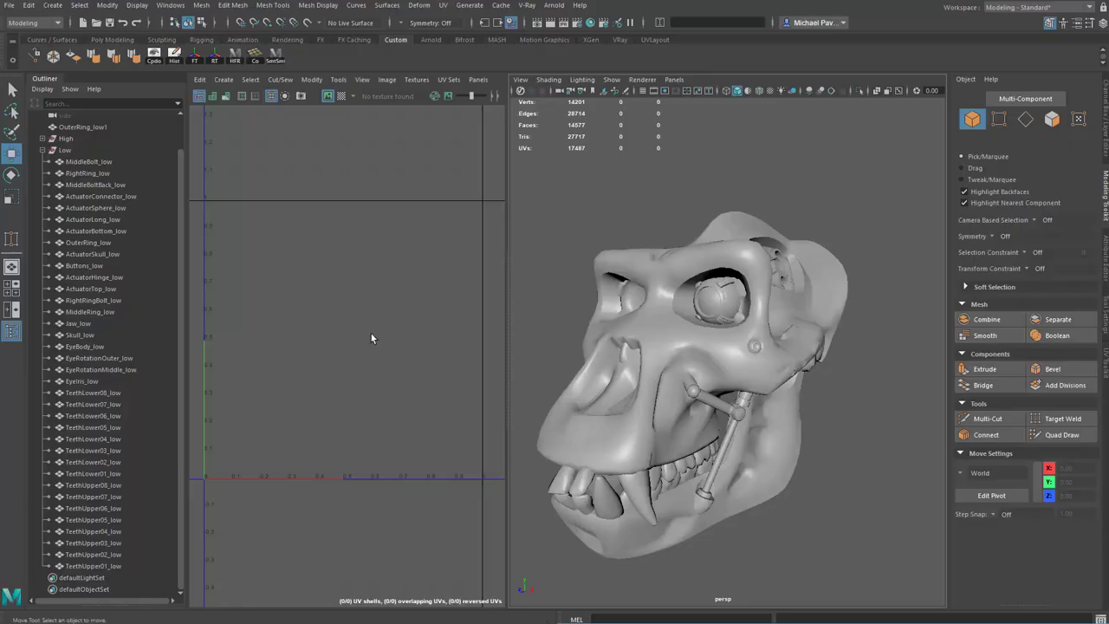
- Switch to Maya, duplicate the OuterRing_low mesh in the temple recess, and unparent the copy from the Low group
scroll(710, 315, "up", 3)
left_click(689, 329)
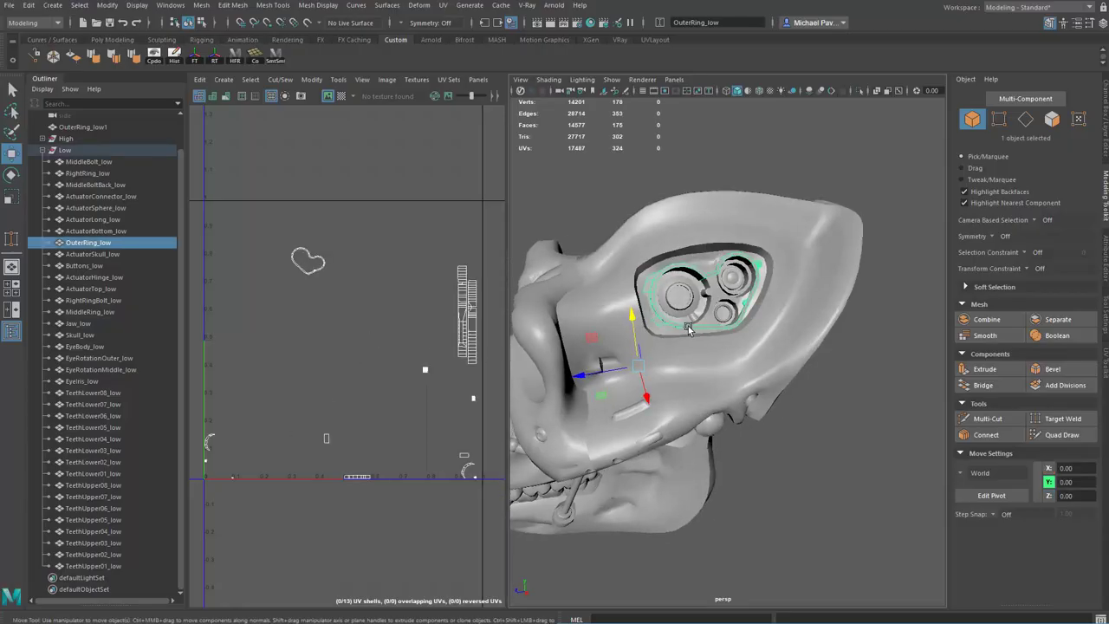
key("ctrl+d")
key("shift+p")
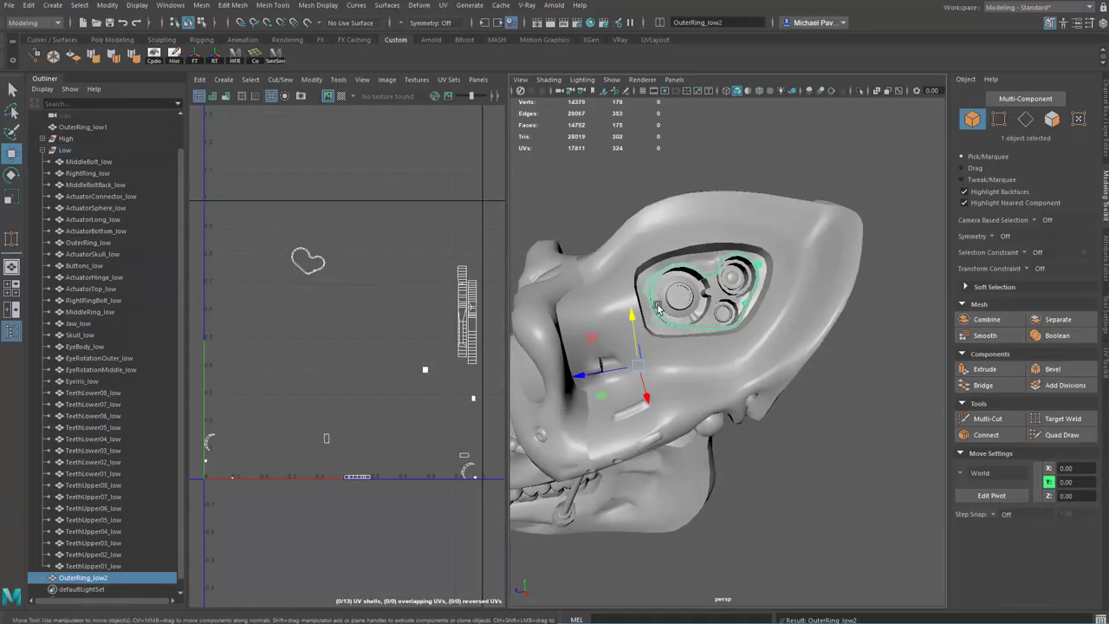
- Hide the Low group and the OuterRing_low1 mesh so only the new ring copy is displayed
left_click(65, 149)
key("ctrl+h")
left_click_drag(646, 328, 730, 375, "alt")
left_click(726, 306)
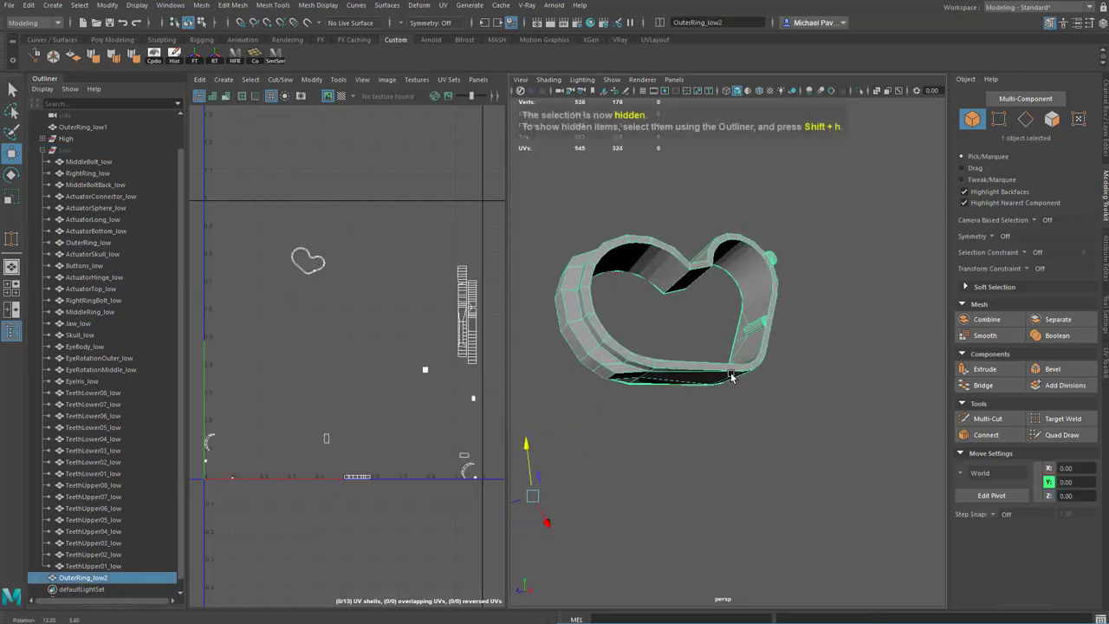
left_click(83, 126)
key("ctrl+h")
scroll(670, 269, "up", 3)
left_click_drag(670, 268, 702, 282, "alt")
left_click(701, 281)
left_click(269, 7)
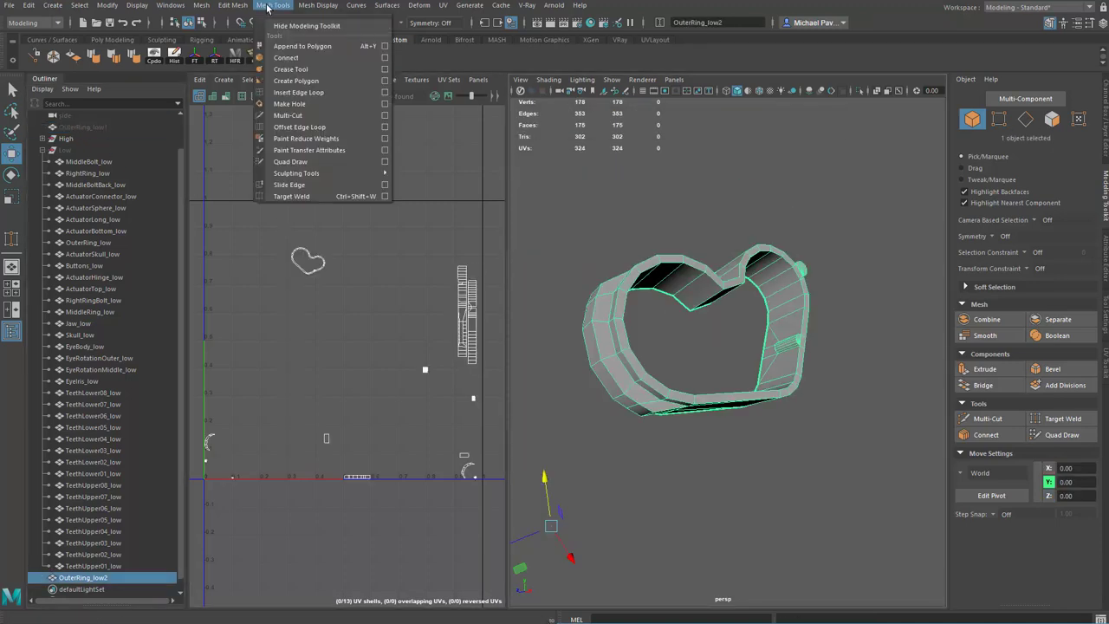
left_click(290, 70)
left_click_drag(604, 268, 656, 280, "alt")
left_click_drag(708, 309, 705, 241, "alt")
right_click_drag(705, 241, 780, 205)
left_click(780, 205)
left_click_drag(780, 204, 751, 370, "alt")
left_click(704, 359)
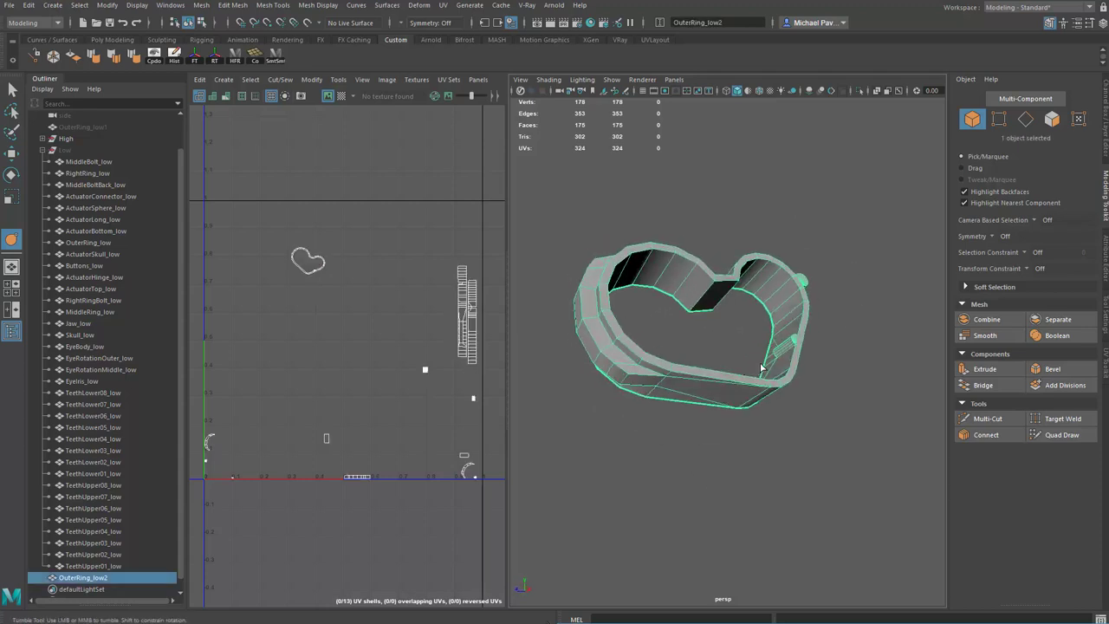
- Select all hard edges of the ring using a polygon selection constraint with All and Next and Hard smoothing
left_click(78, 5)
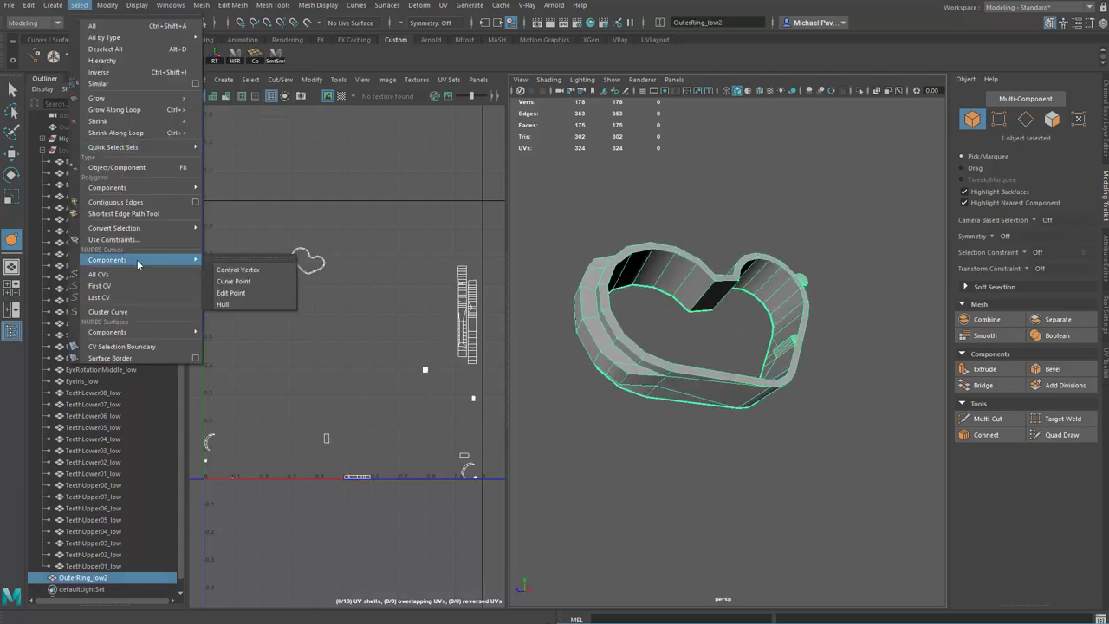
left_click(128, 239)
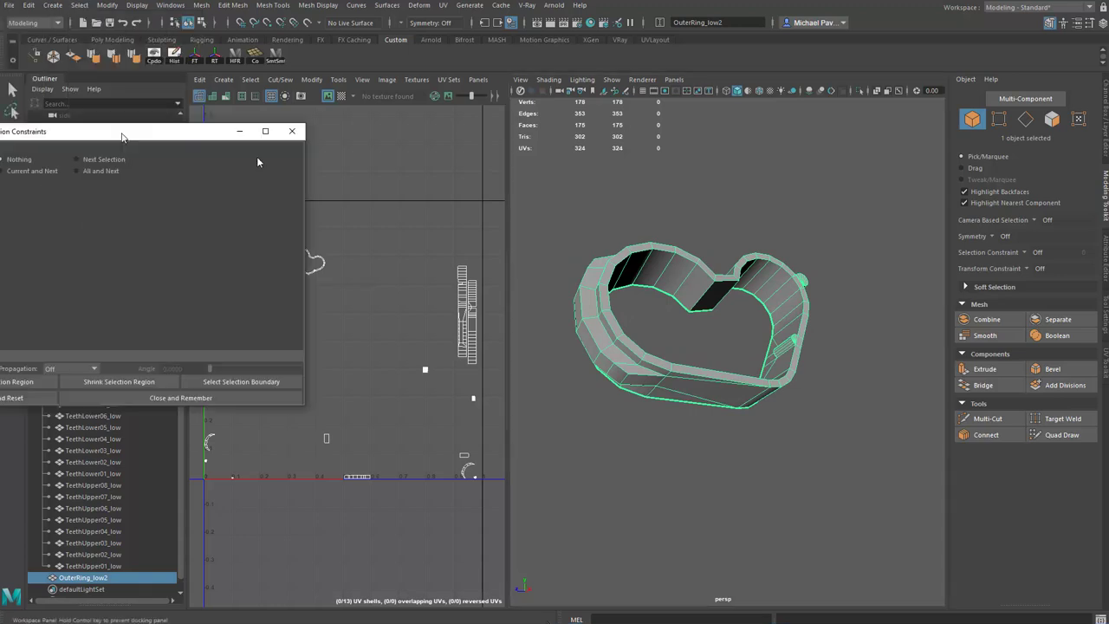
right_click_drag(617, 260, 617, 227)
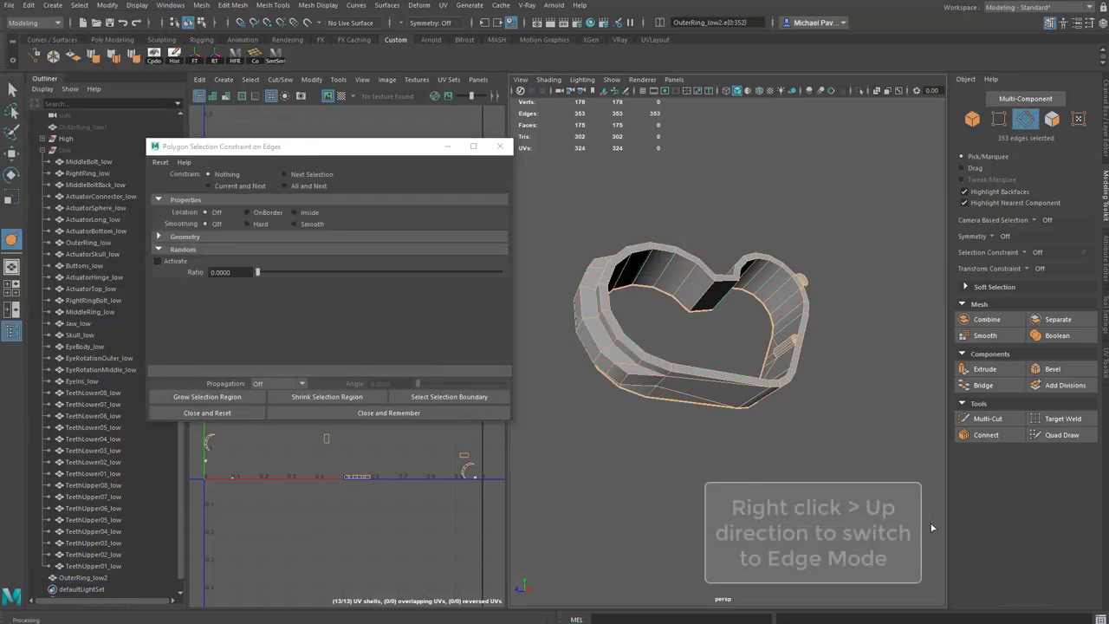
left_click(247, 223)
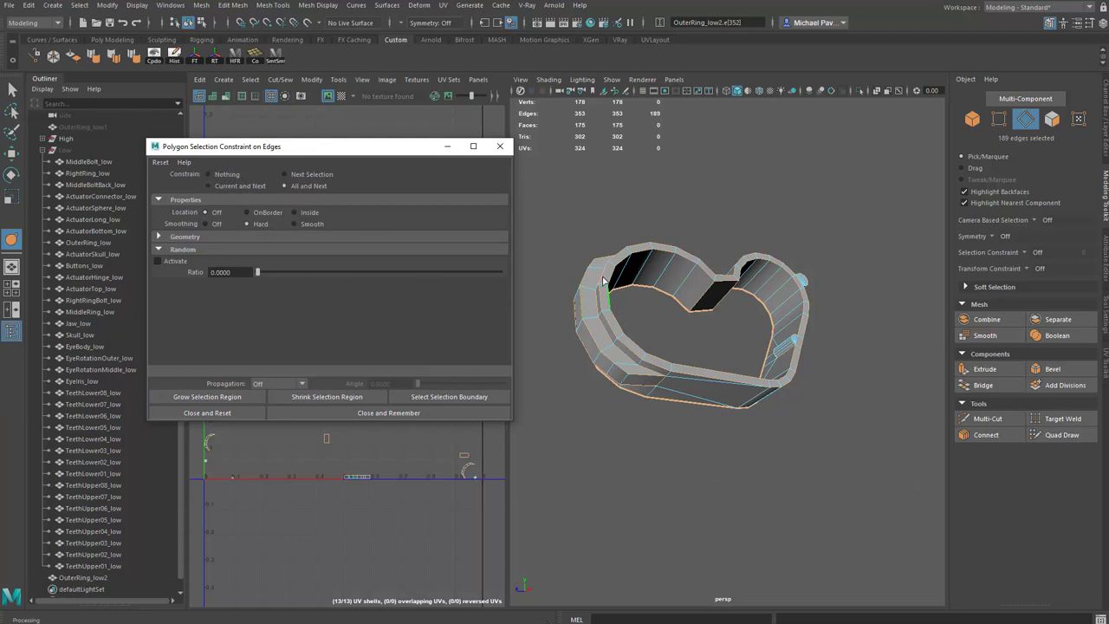
key("F12")
left_click_drag(558, 200, 824, 480)
right_click_drag(758, 365, 762, 313)
key("w")
left_click_drag(903, 226, 769, 477)
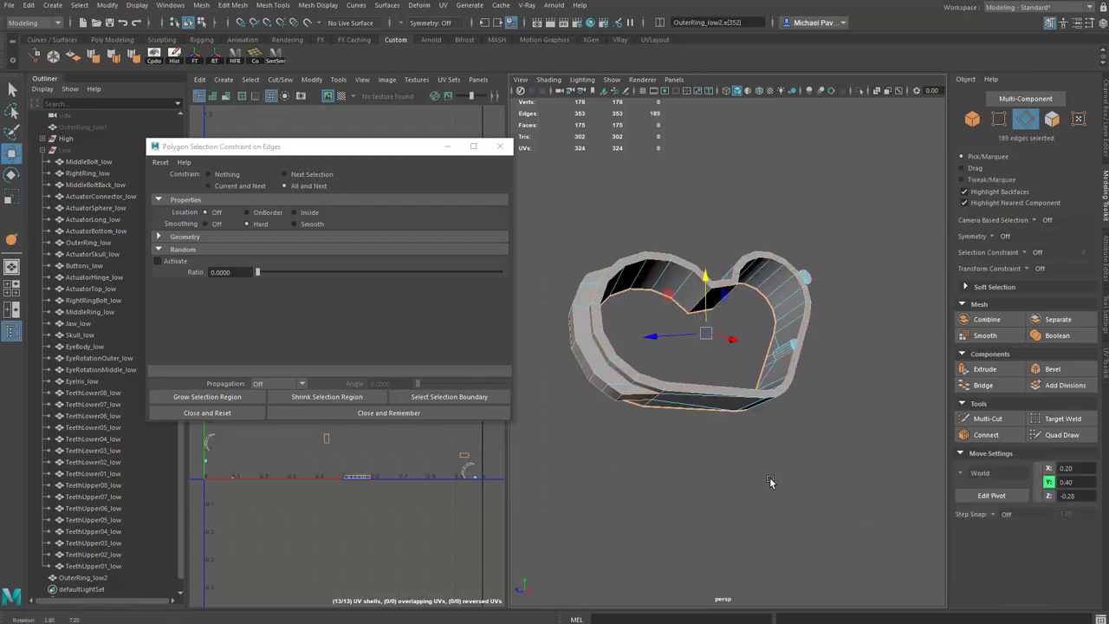
- Crease the selected hard edges with the Crease tool, return to object selection, and close and reset the selection constraint
left_click(199, 5)
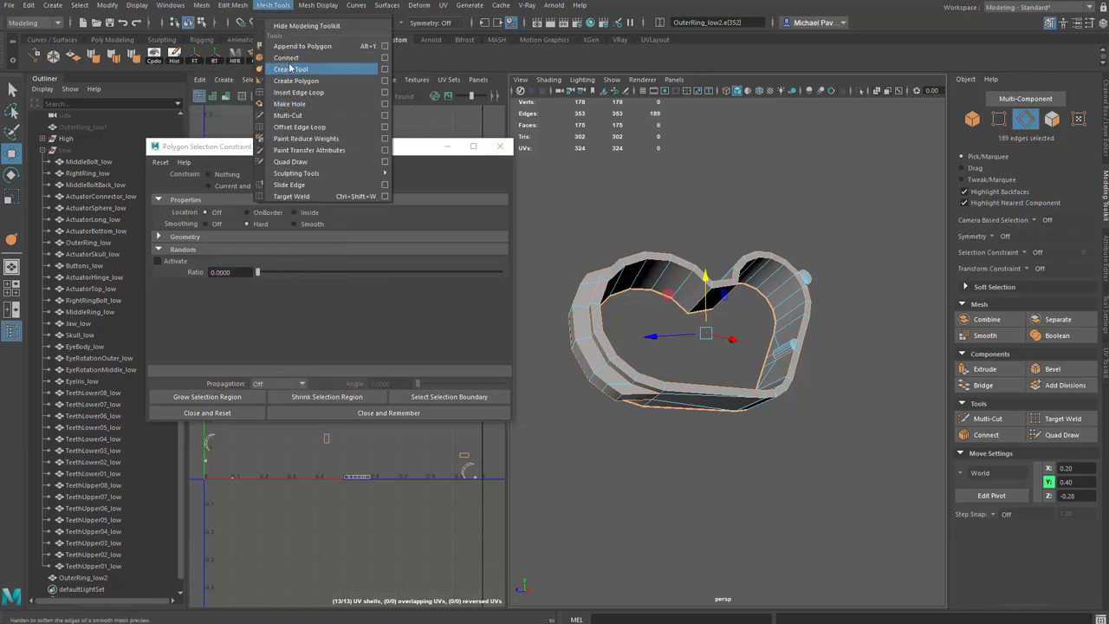
left_click(293, 69)
middle_click_drag(722, 219, 882, 233)
key("ctrl+F12")
left_click_drag(896, 259, 814, 293, "alt")
key("w")
right_click_drag(787, 262, 823, 222)
left_click_drag(780, 275, 728, 254, "alt")
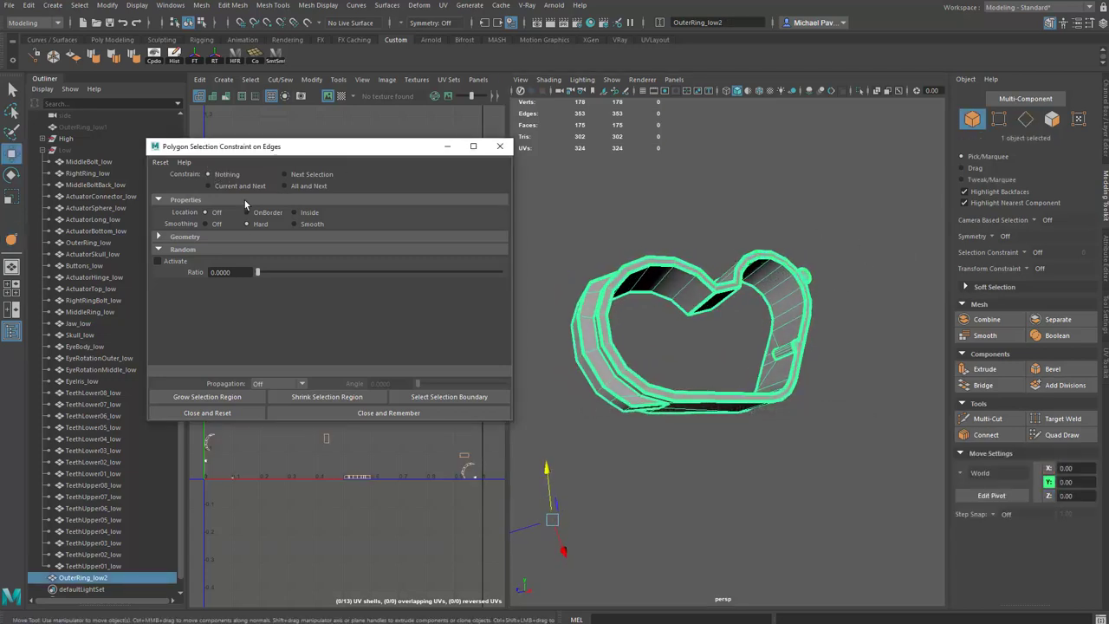
left_click(192, 413)
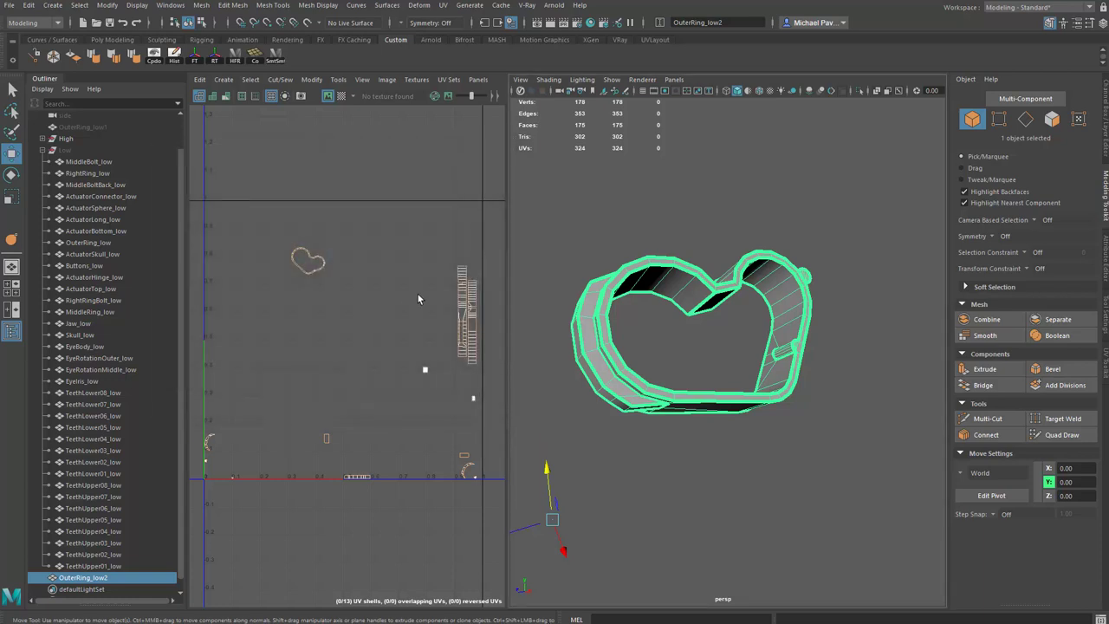
- Select all UV border edges of the ring by setting the UV Toolkit's selection constraint to Texture Borders
left_click(1106, 367)
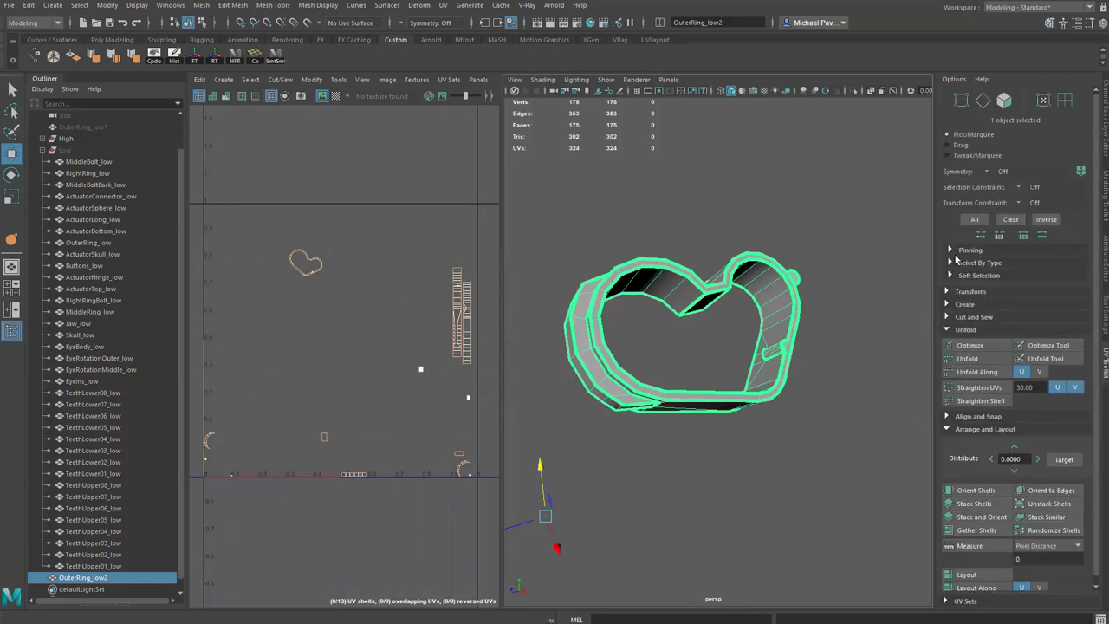
left_click(1020, 187)
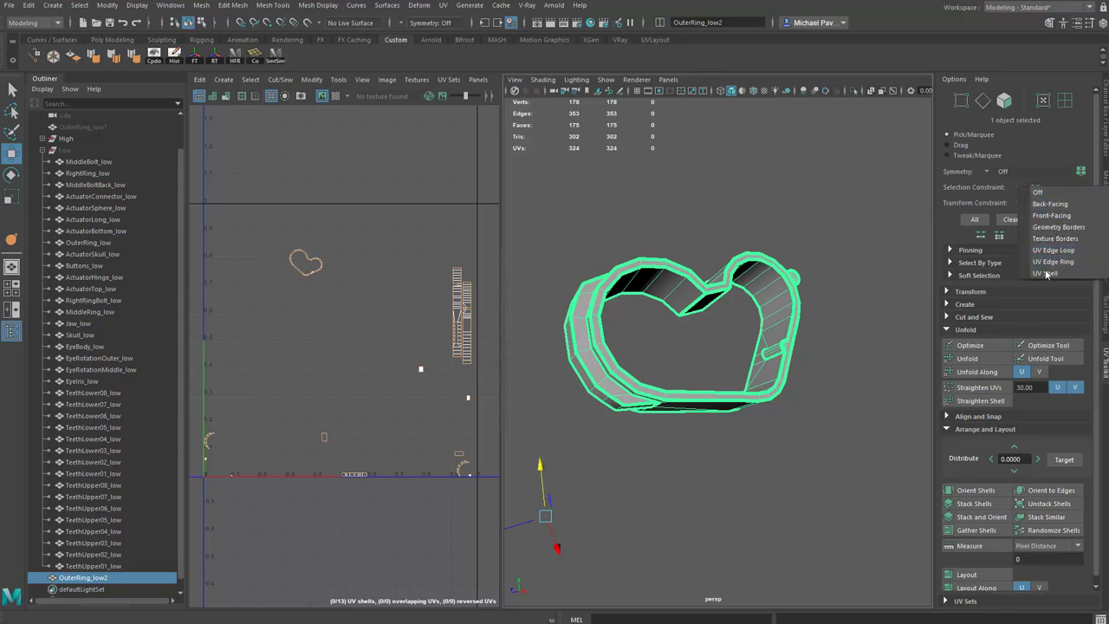
left_click(1053, 239)
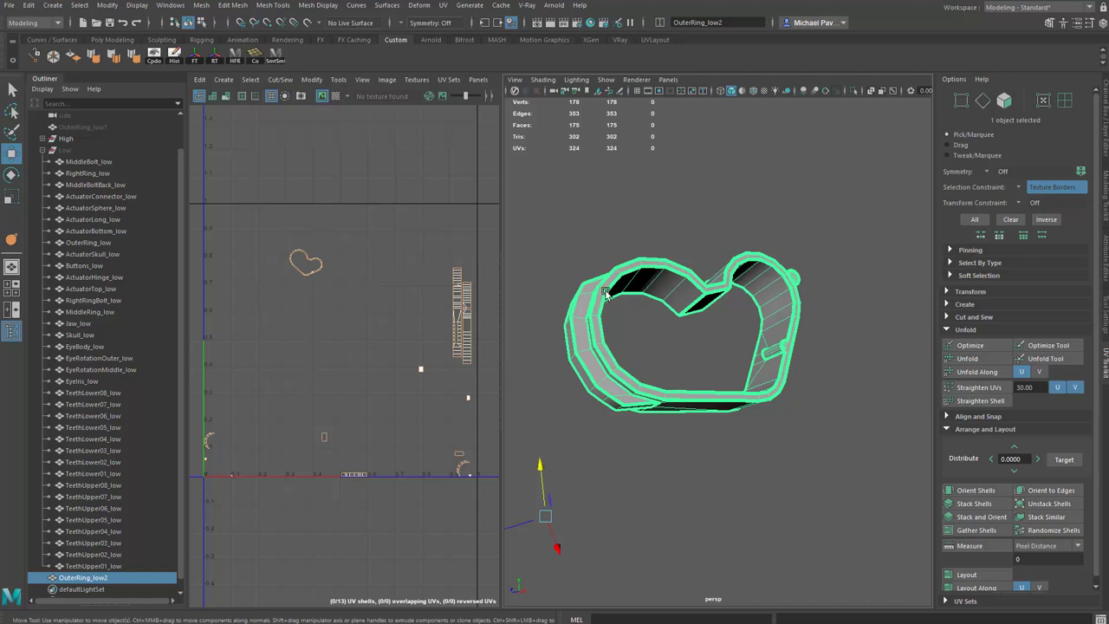
key("F10")
left_click_drag(199, 184, 487, 526)
left_click_drag(730, 505, 794, 502, "alt")
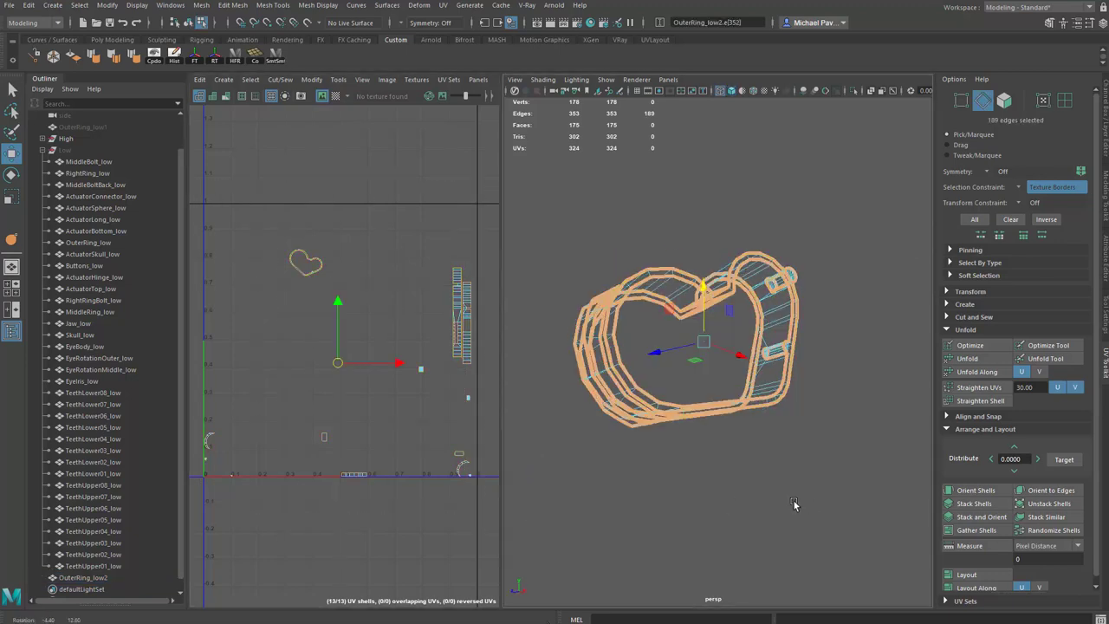
- Crease the selected texture border edges with the Crease tool, restore shaded display, and return to object selection
left_click(200, 7)
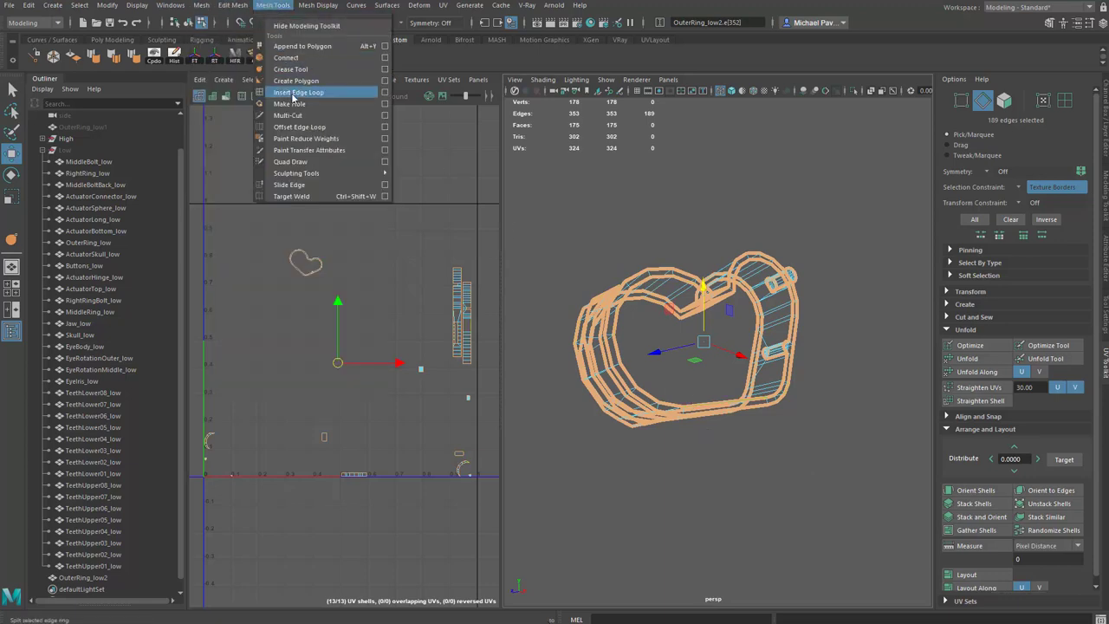
left_click(290, 68)
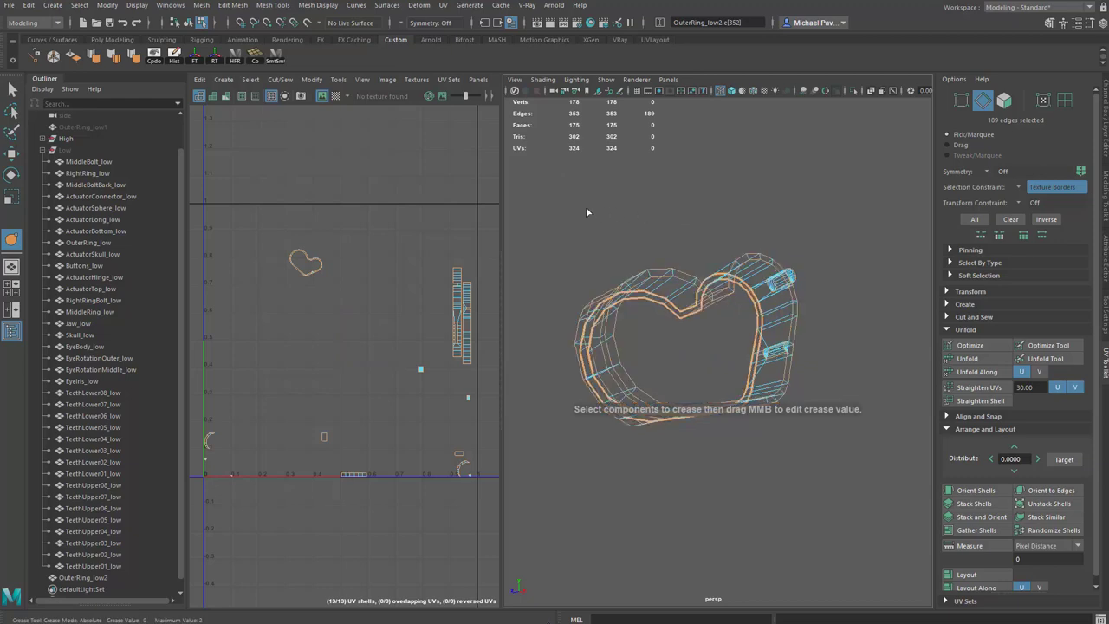
middle_click_drag(585, 206, 788, 226)
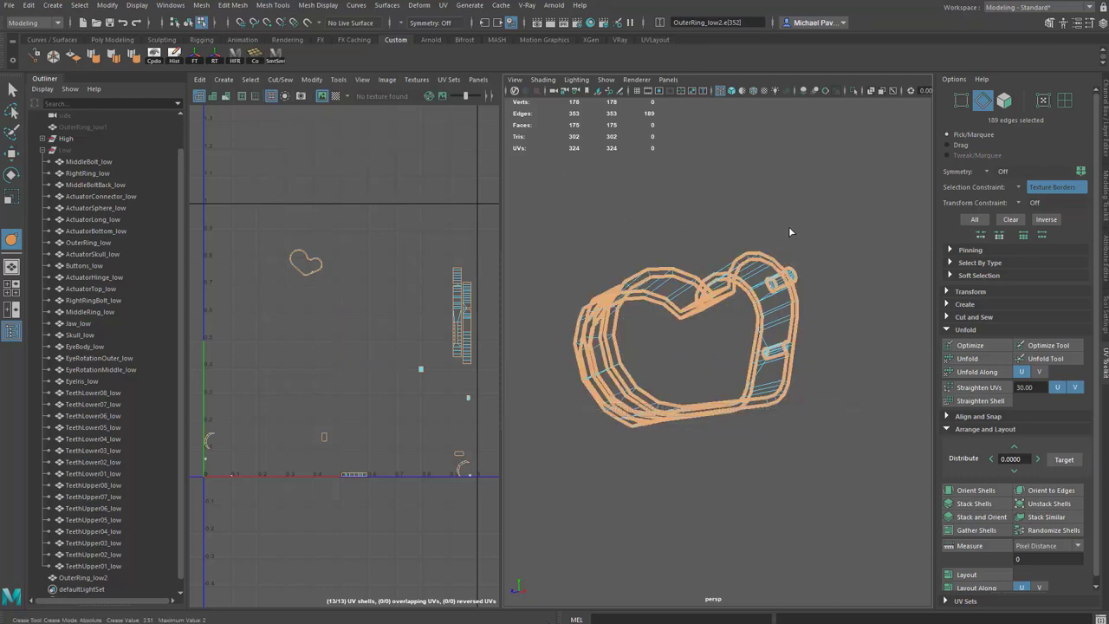
key("5")
left_click_drag(788, 226, 668, 245, "alt")
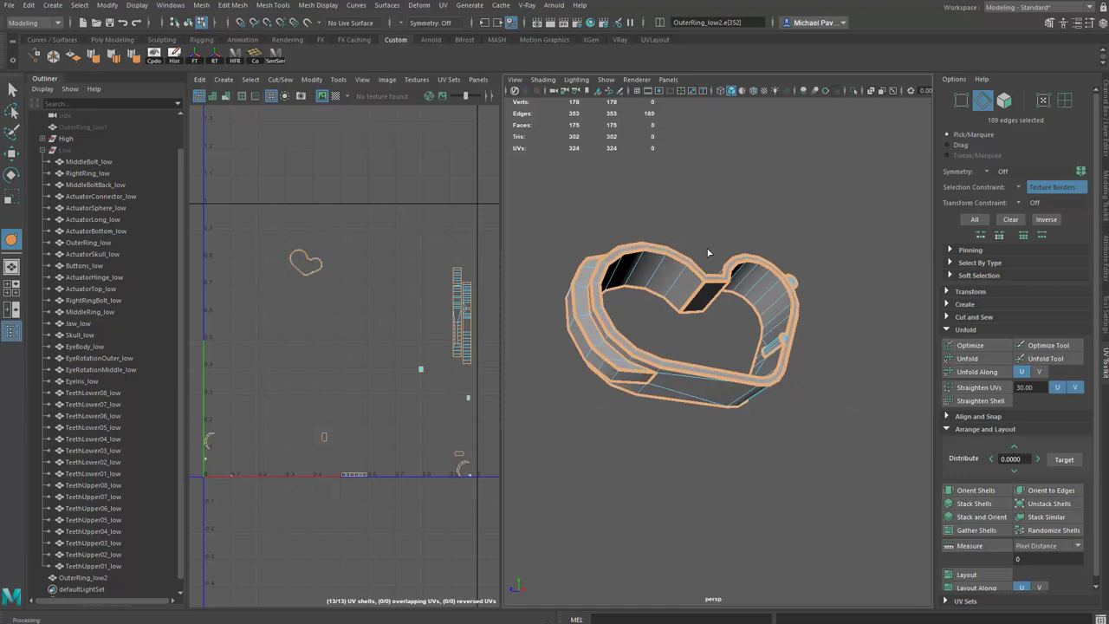
left_click_drag(685, 256, 675, 234, "alt")
scroll(76, 338, "down", 1)
key("F8")
- Duplicate the creased ring and isolate the new copy in the viewport
key("ctrl+d")
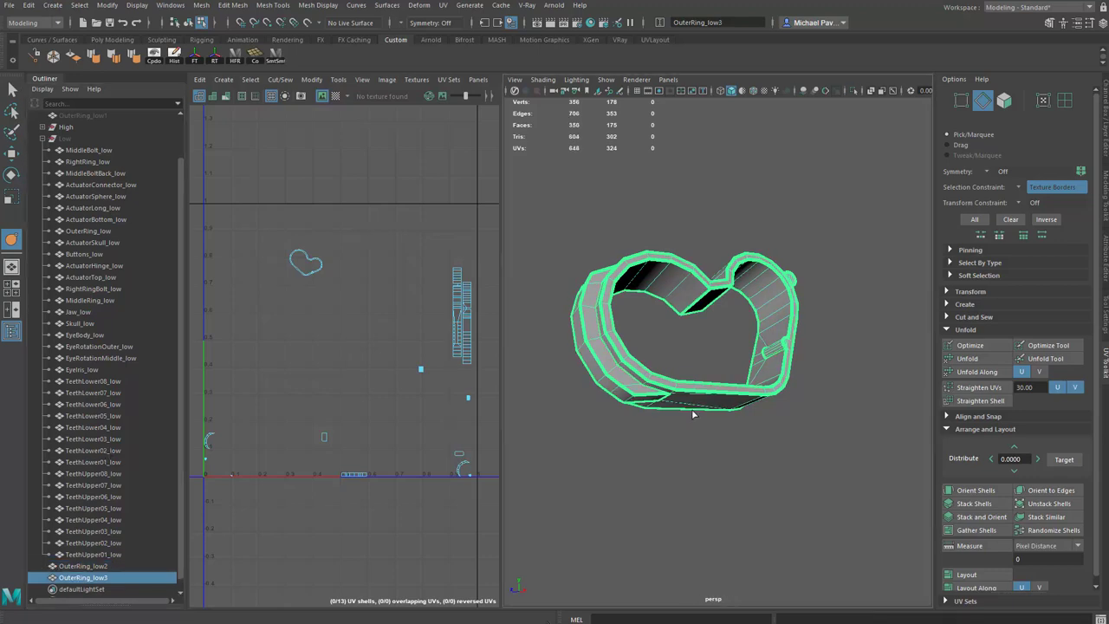
key("ctrl+1")
left_click_drag(702, 343, 687, 348, "alt")
left_click(688, 347)
- Remove the creases from the isolated copy's texture border edges with the Crease tool and return to object selection
middle_click_drag(687, 270, 710, 278, "alt")
left_click(710, 278)
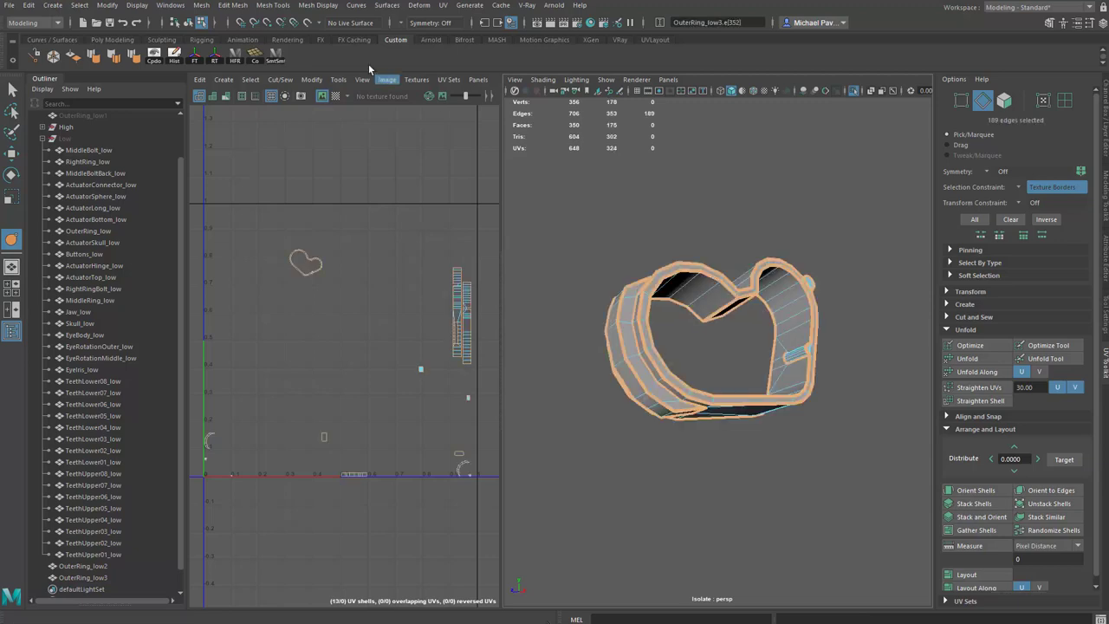
left_click(274, 5)
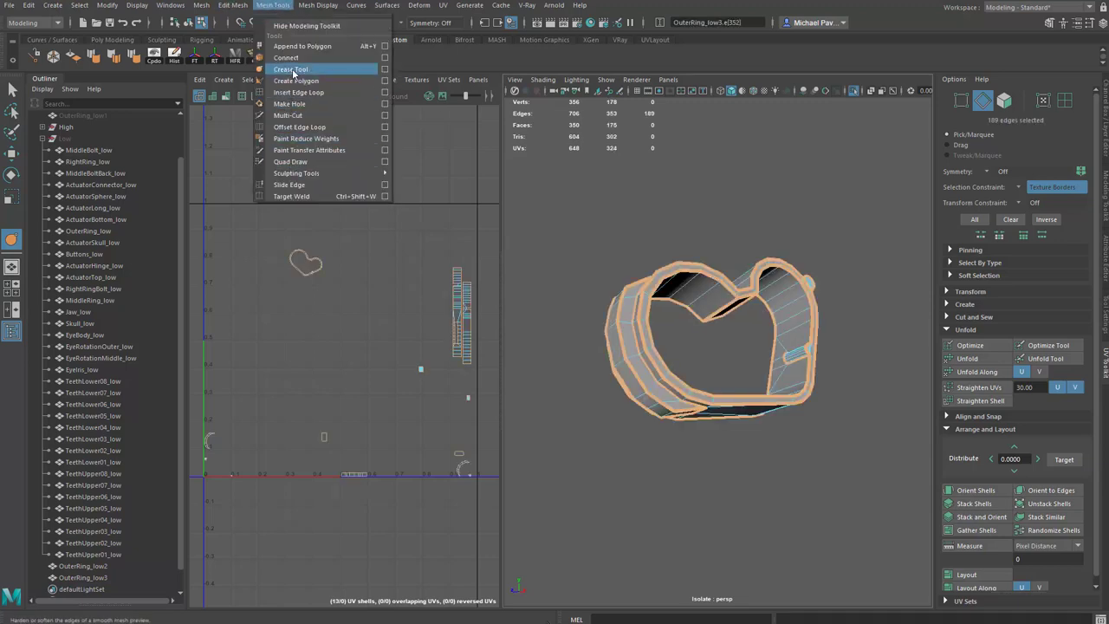
left_click(290, 69)
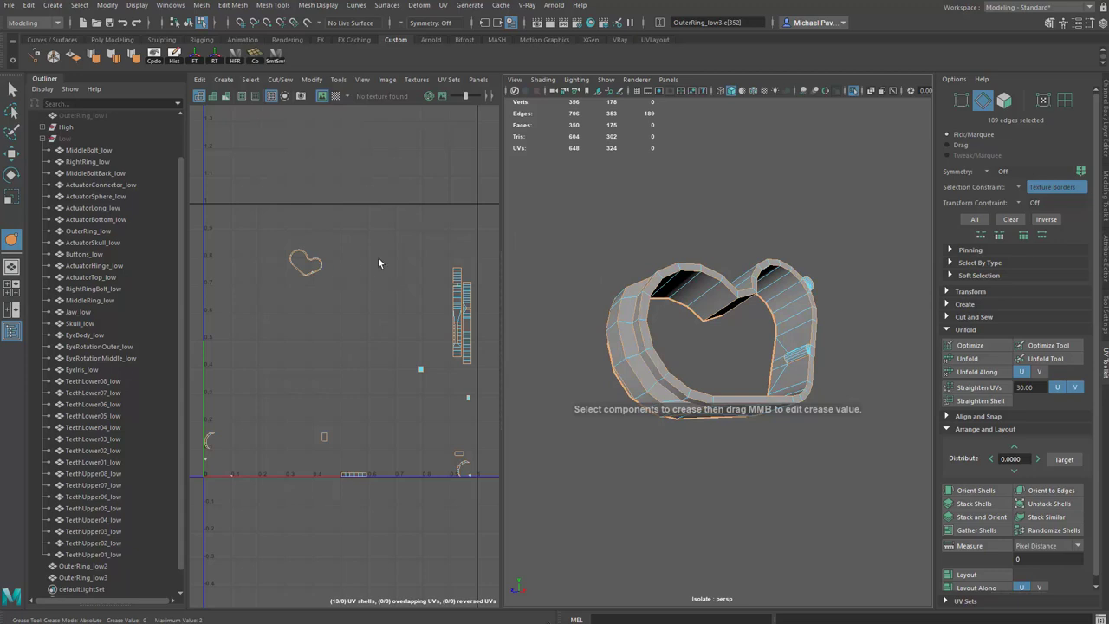
scroll(380, 257, "down", 2)
right_click_drag(645, 264, 684, 246)
- Delete all UVs from the isolated ring copy
left_click(200, 80)
left_click(224, 127)
left_click(312, 165)
left_click_drag(629, 267, 589, 255, "alt")
right_click_drag(589, 255, 617, 255, "alt")
left_click(618, 256)
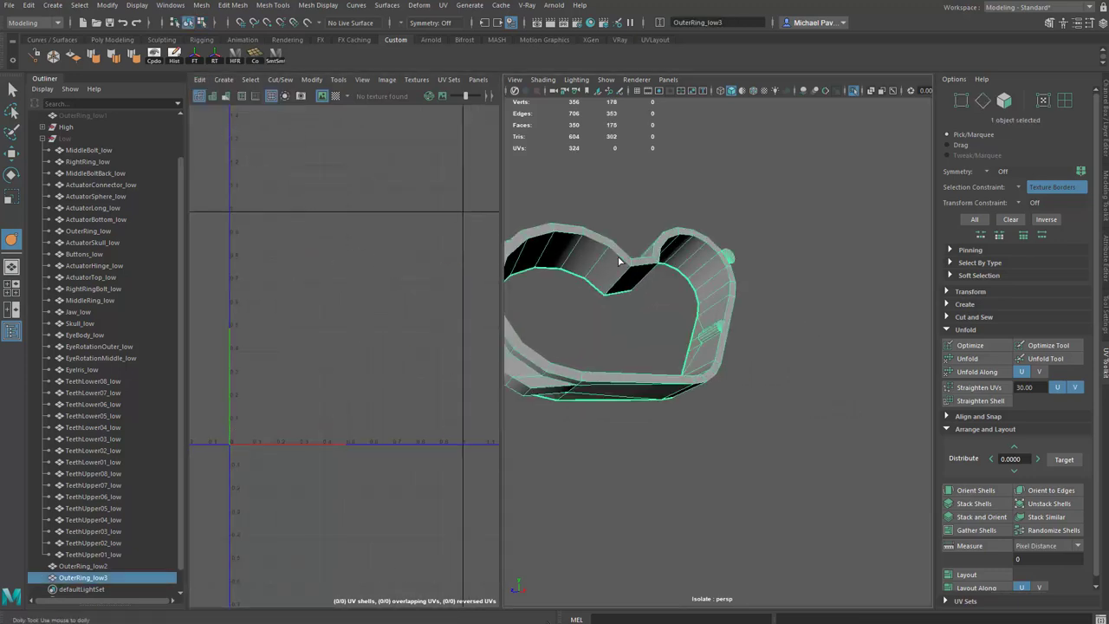
- Apply Soften/Harden Edges to the whole ring copy using the Angle method at 35 degrees
middle_click_drag(618, 256, 678, 246, "alt")
left_click(318, 6)
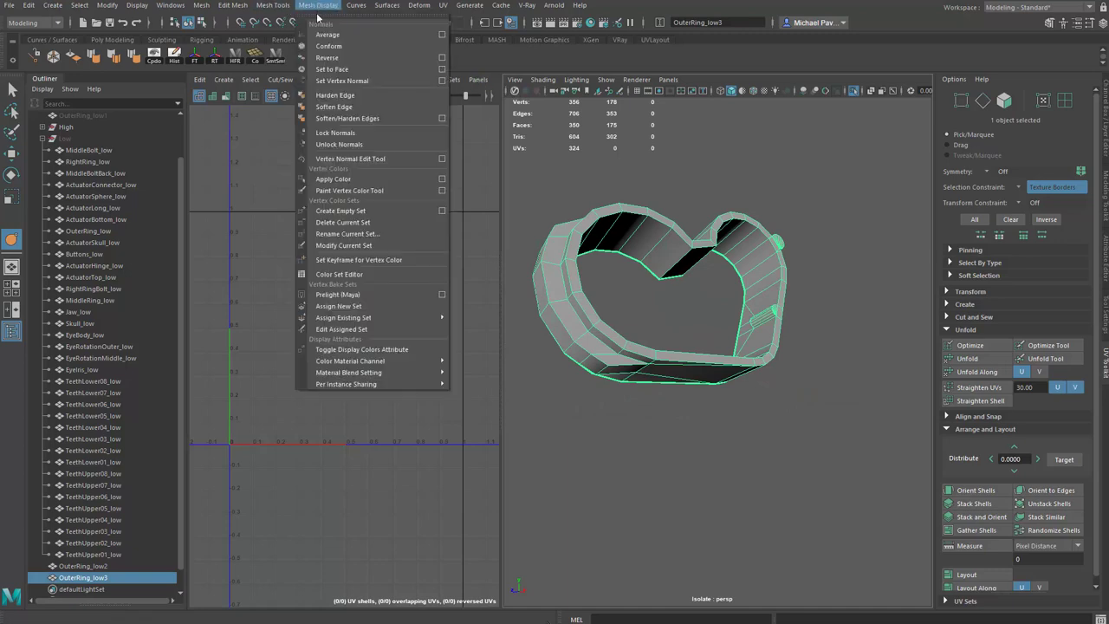
left_click(443, 116)
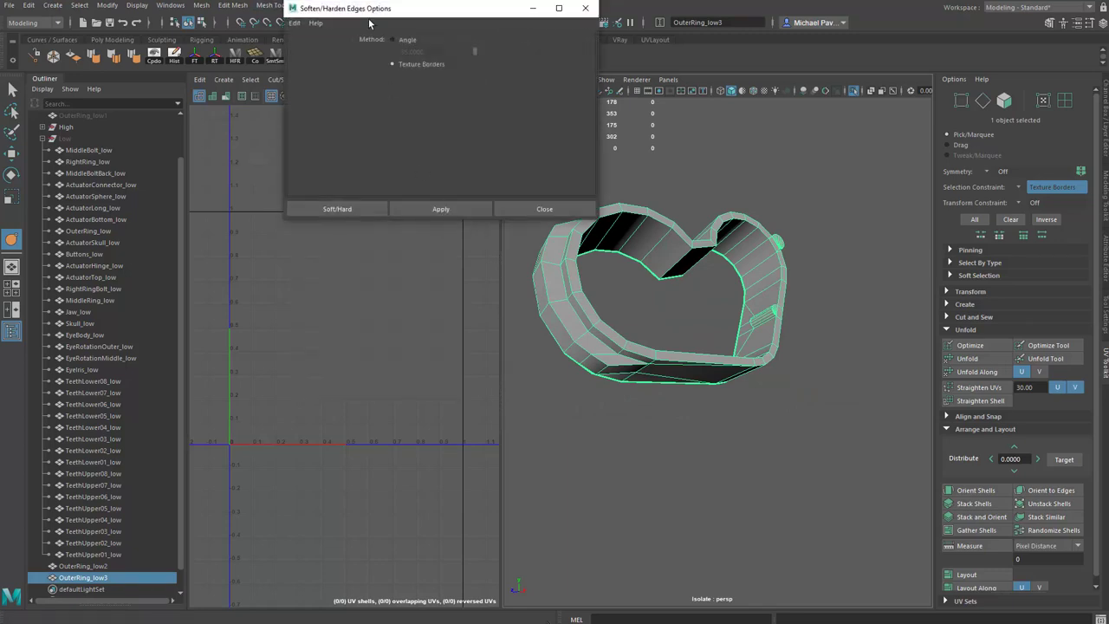
left_click_drag(372, 9, 286, 105)
left_click(313, 139)
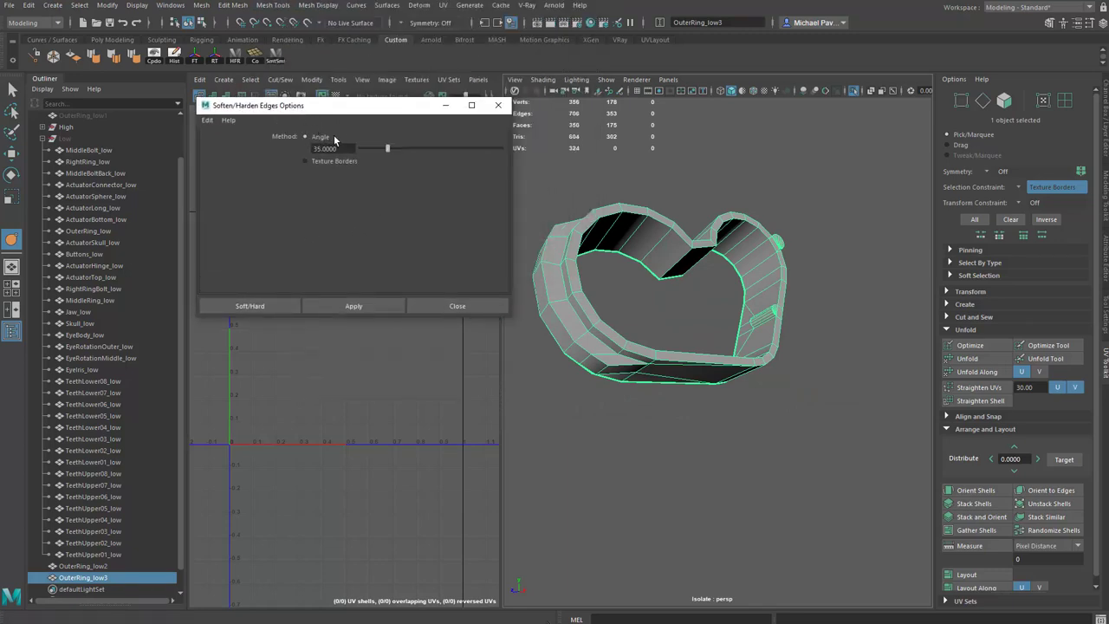
left_click(346, 308)
left_click(751, 169)
- Select edges on the ring copy, apply the 35-degree Soften/Harden Edges method to them, and return to object selection
left_click_drag(751, 170, 849, 260, "alt")
left_click_drag(747, 314, 672, 275, "alt")
right_click_drag(661, 274, 662, 237)
left_click(636, 279)
left_click_drag(665, 279, 714, 347, "alt")
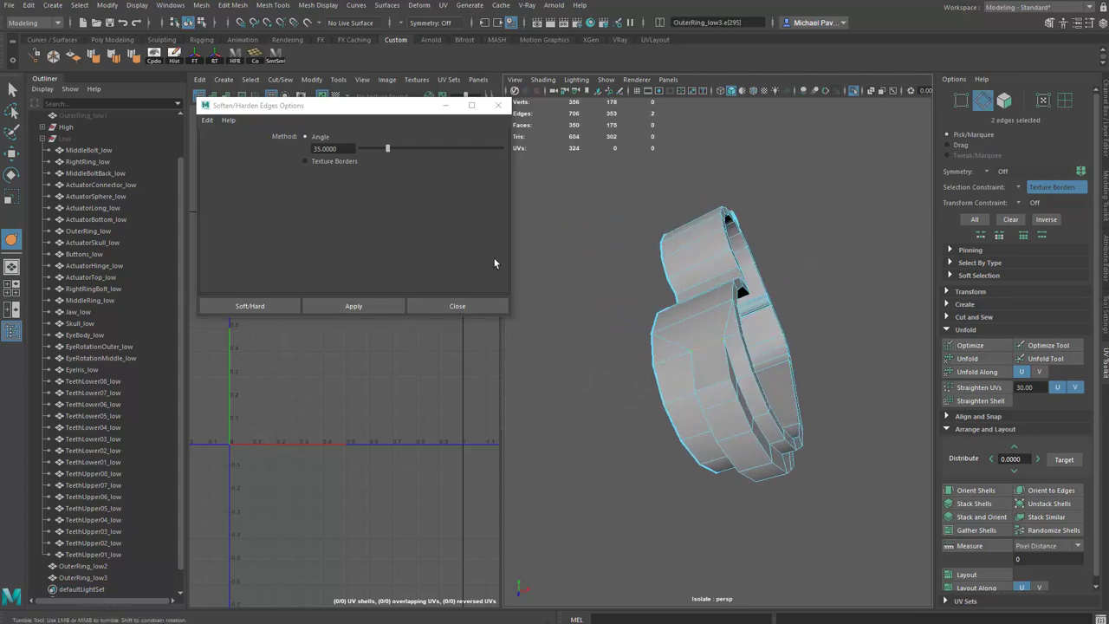
left_click(250, 306)
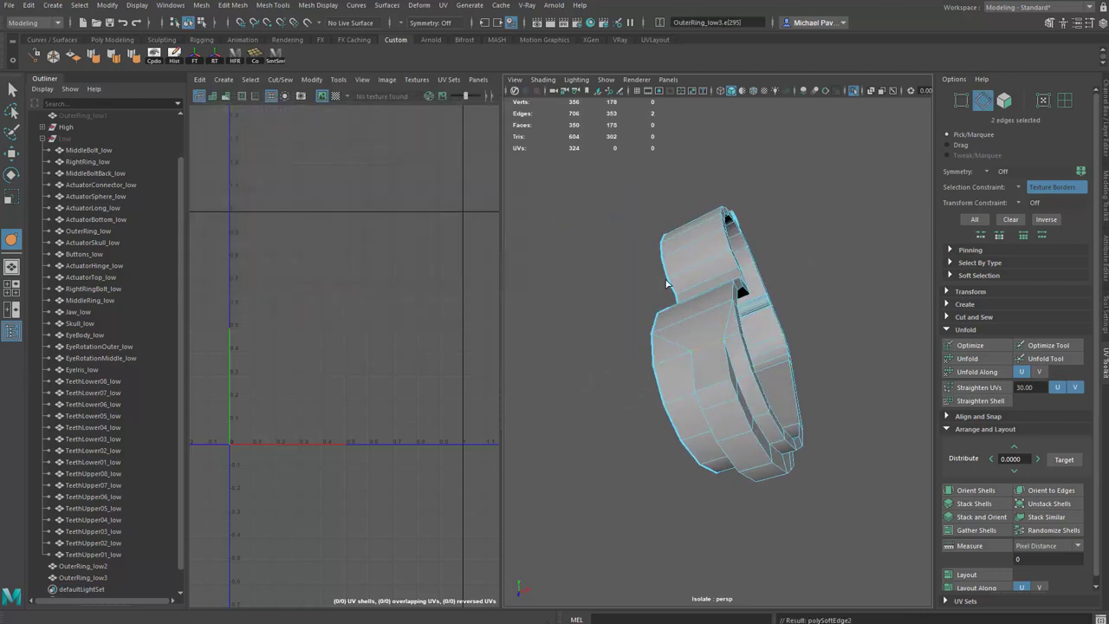
right_click(797, 210, "shift")
right_click_drag(797, 211, 896, 244, "shift")
left_click_drag(849, 250, 751, 244, "alt")
right_click_drag(751, 243, 804, 216)
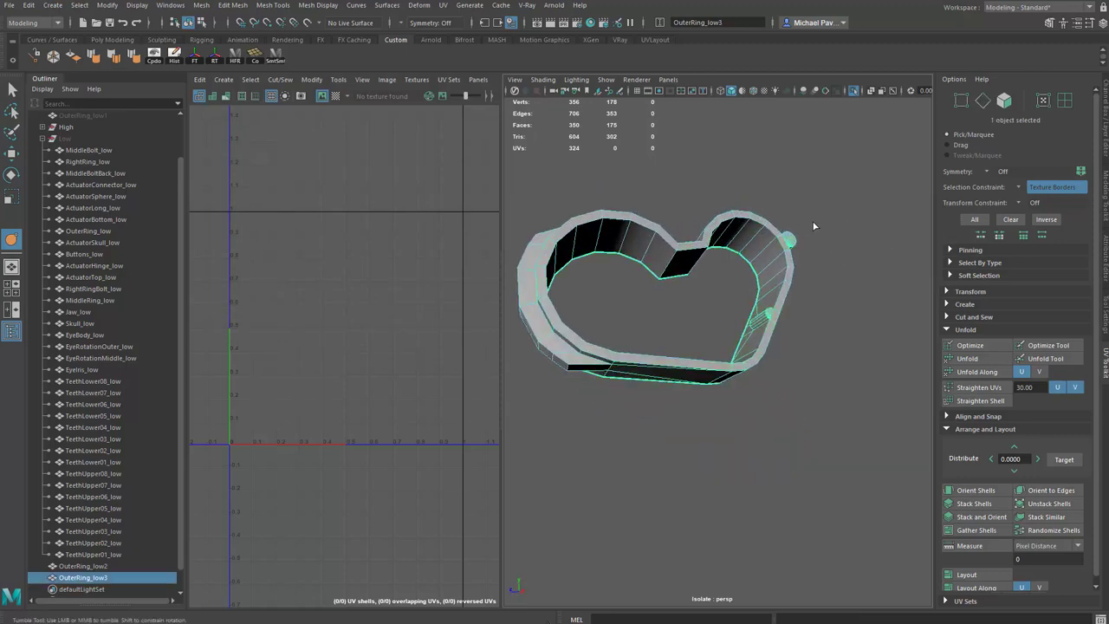
- Select all hard edges of the ring copy with the All and Next and Hard selection constraints, then return to object selection
left_click_drag(804, 215, 742, 272, "alt")
left_click(685, 176)
left_click(725, 286)
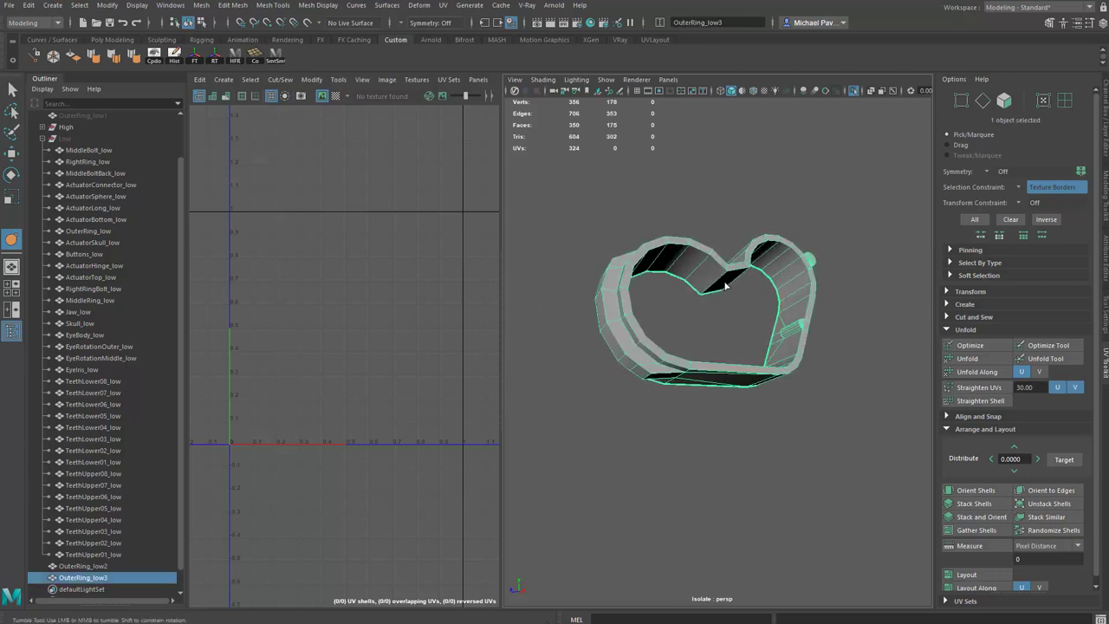
left_click(79, 5)
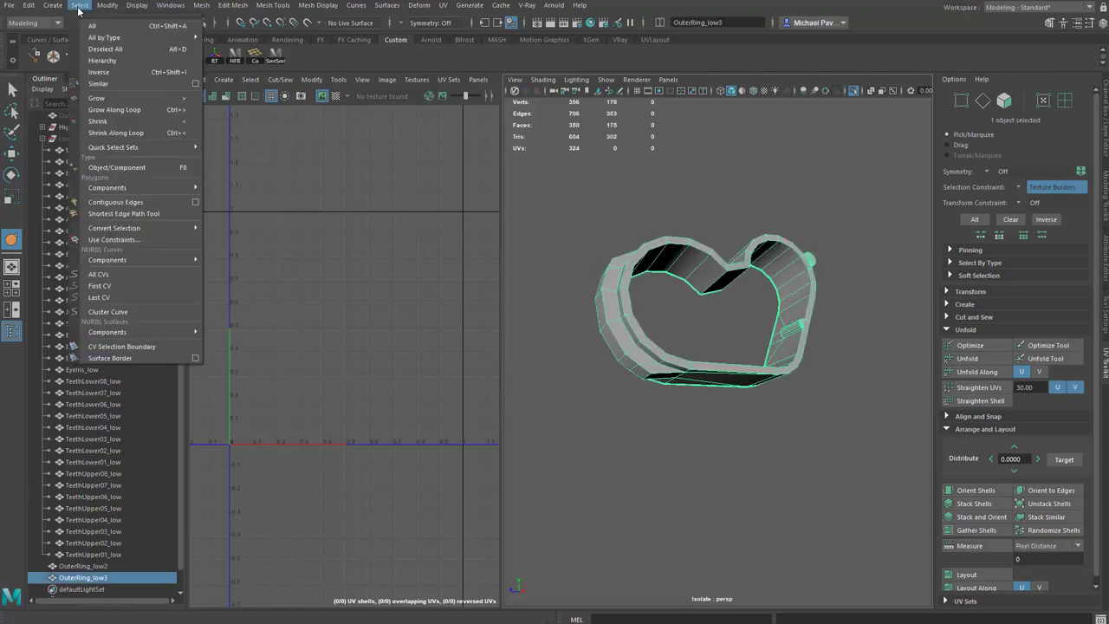
left_click(123, 240)
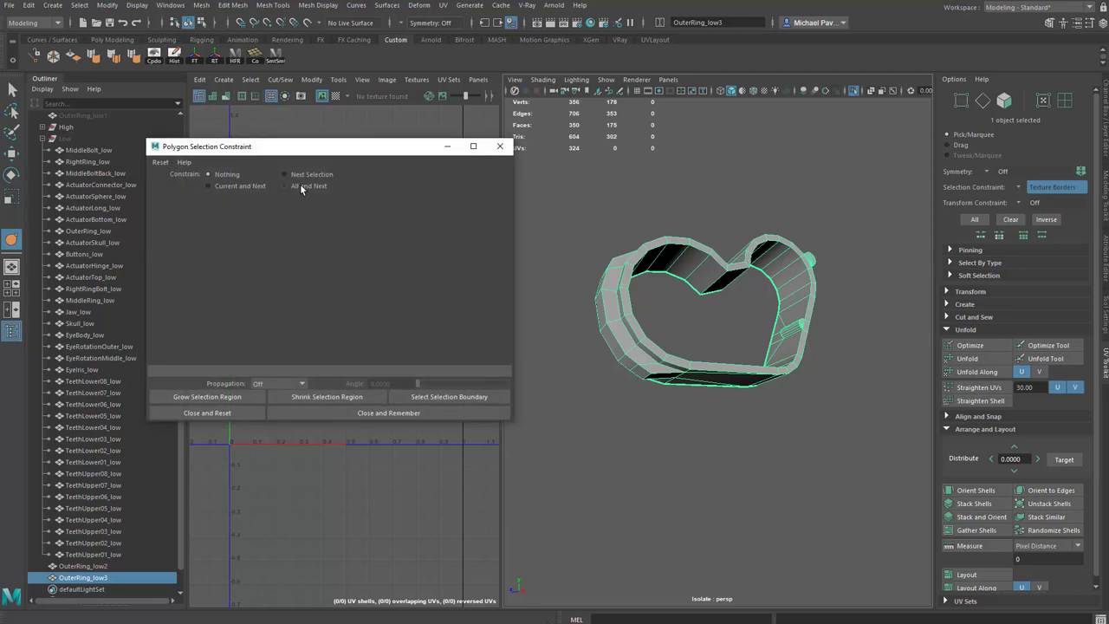
right_click_drag(671, 273, 687, 181)
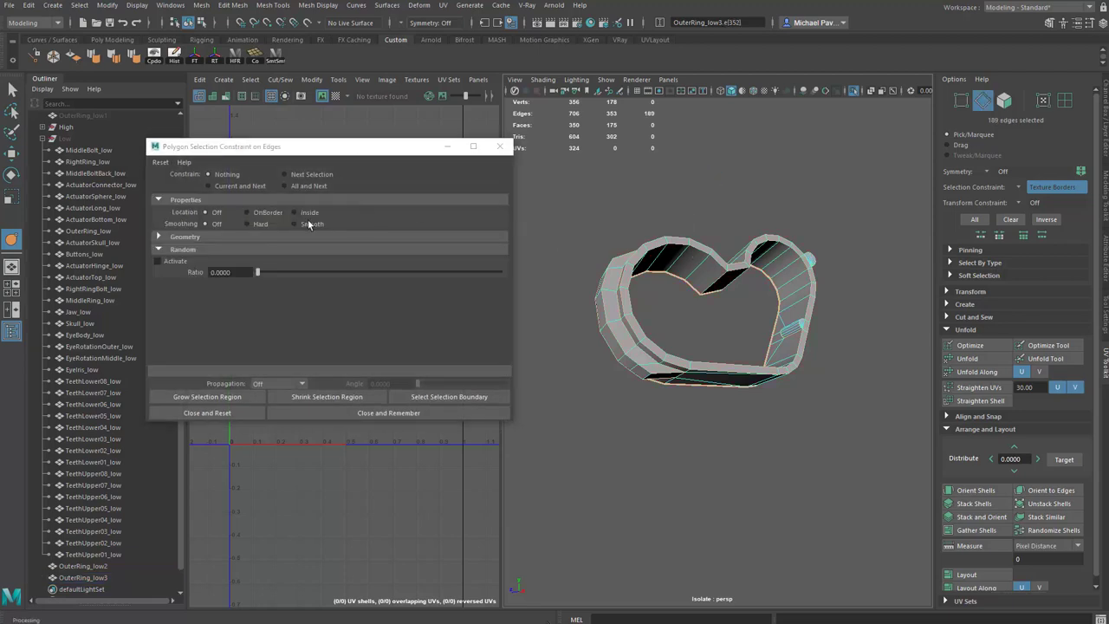
left_click(303, 187)
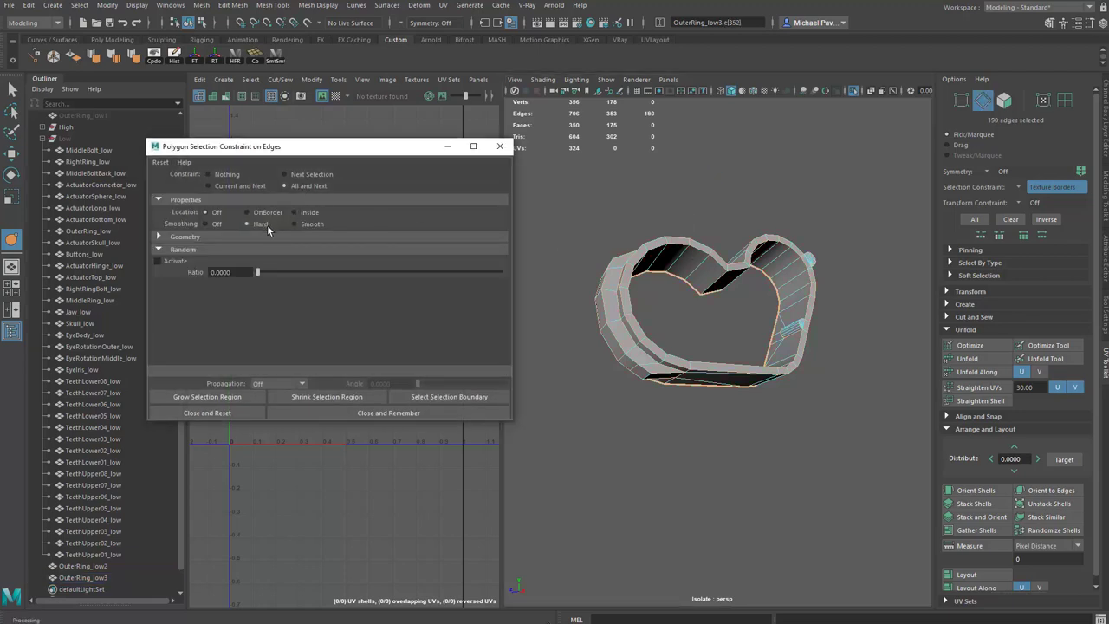
left_click_drag(555, 198, 851, 185, "alt")
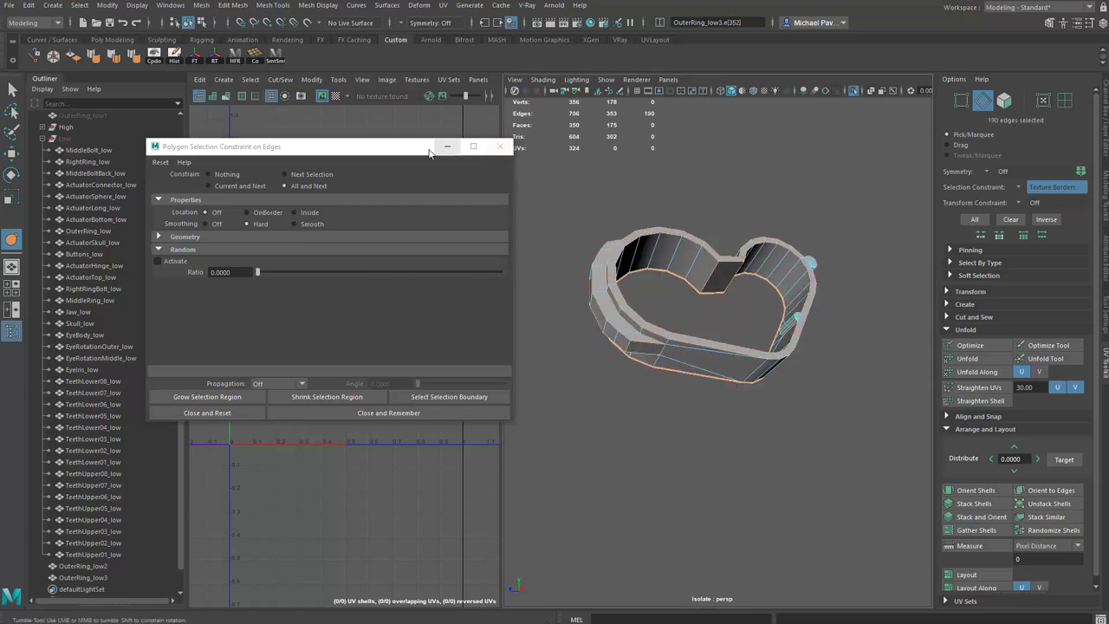
left_click(500, 148)
key("F8")
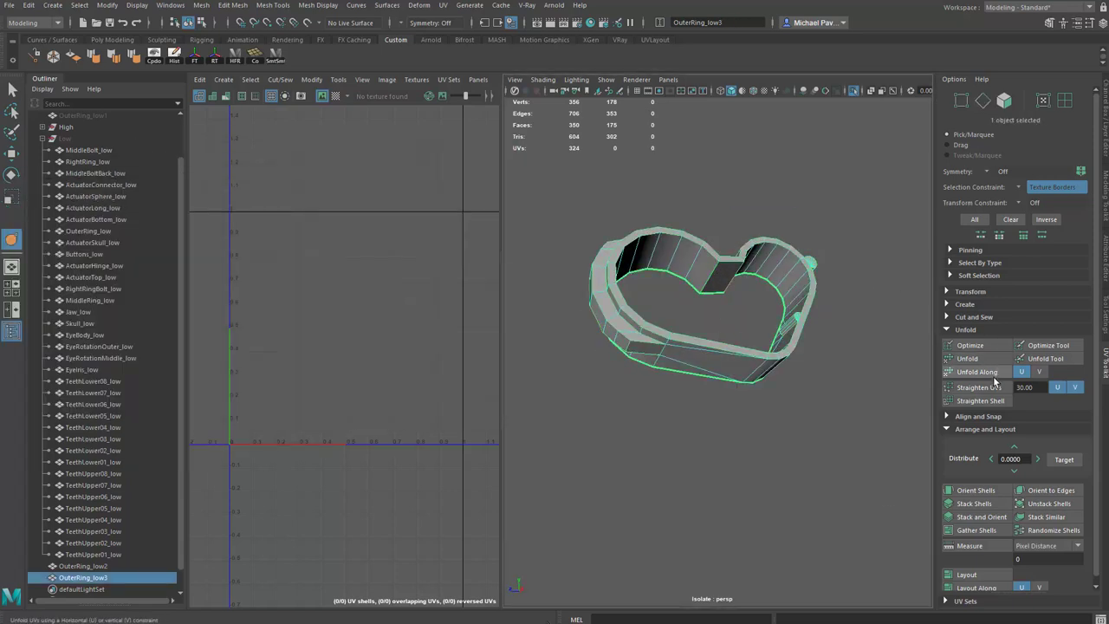
- Create planar UVs for the ring copy and reselect all its hard edges with the All and Next selection constraint
left_click(953, 304)
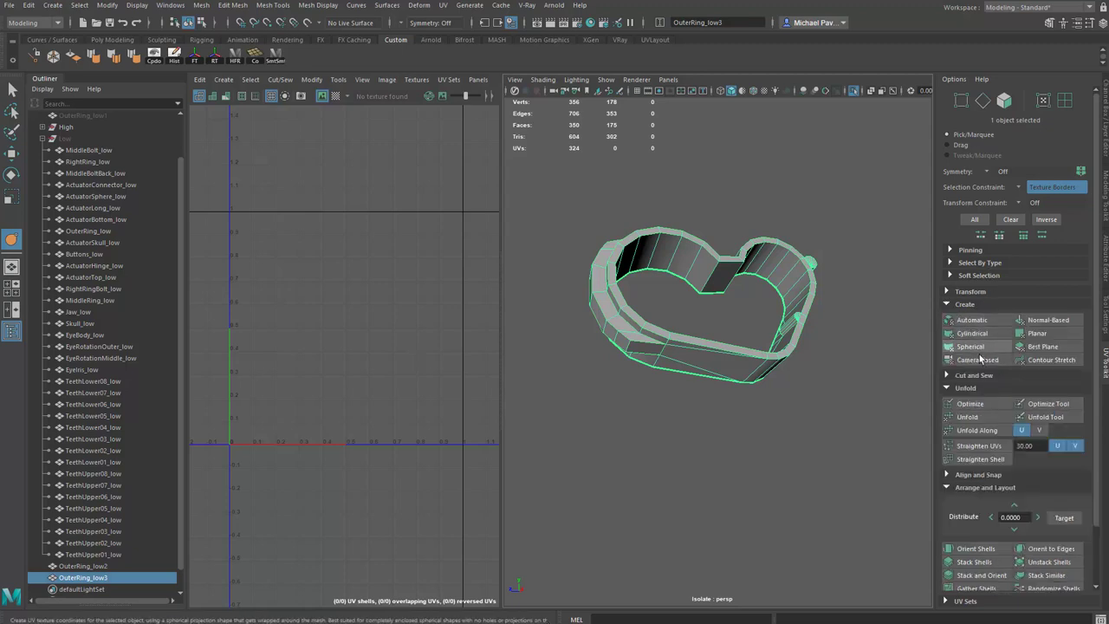
left_click(1037, 334)
right_click_drag(679, 273, 702, 255)
left_click_drag(109, 247, 378, 156)
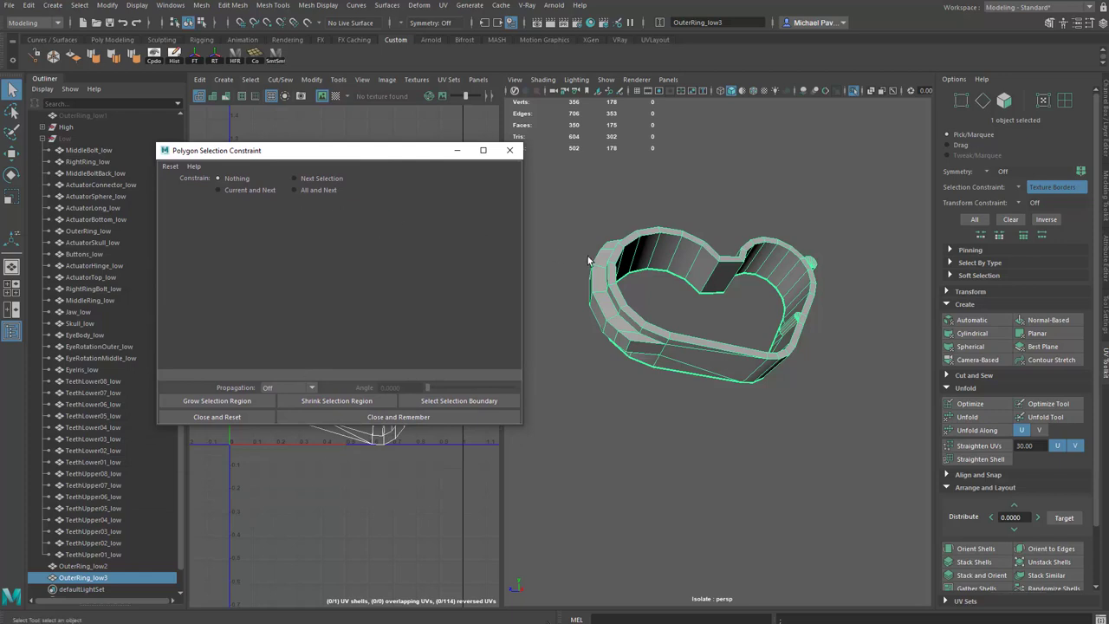
key("F8")
left_click(295, 190)
left_click_drag(409, 158, 0, 190)
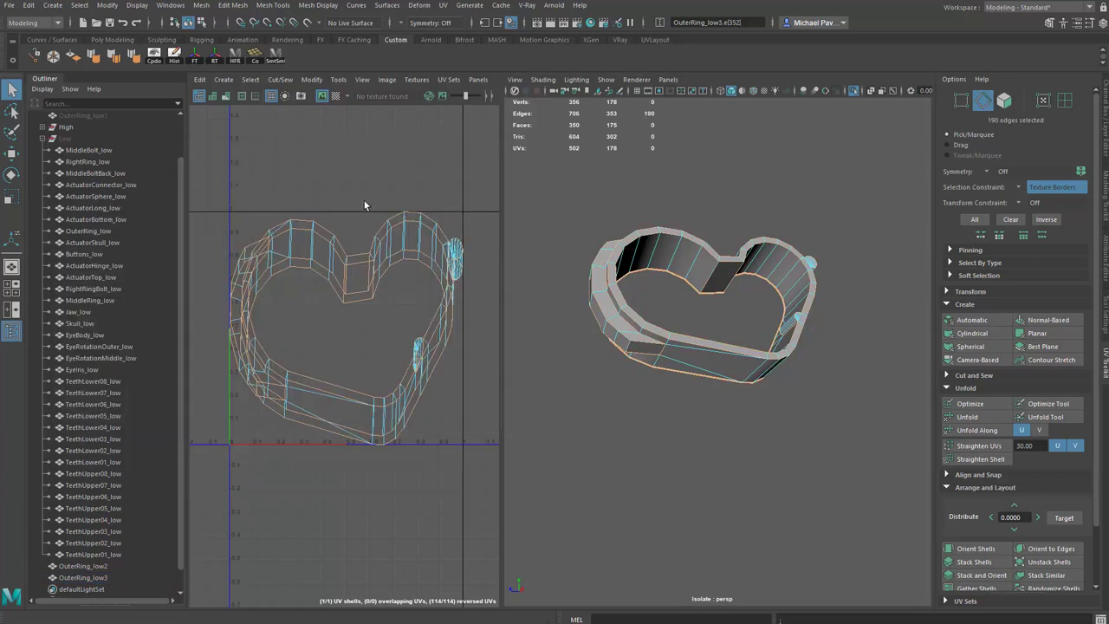
- Cut the UVs along the selected hard edges and display the texture borders in the UV view
middle_click_drag(378, 198, 375, 209, "alt")
key("shift+x")
left_click(243, 95)
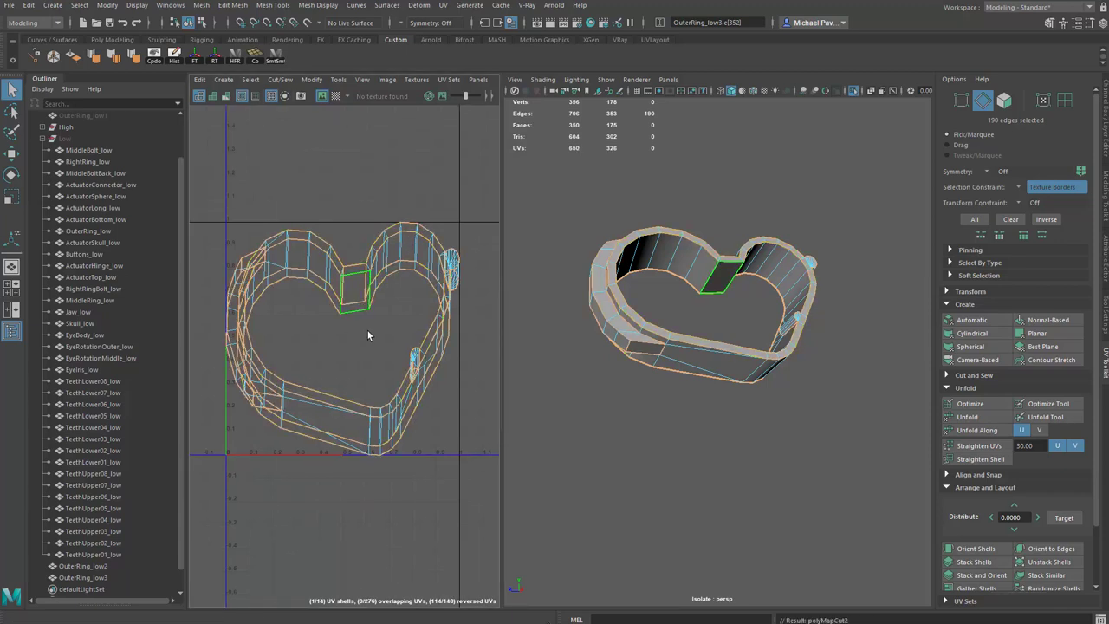
- Unfold the cut UVs and orient the resulting shells to their edges
right_click(411, 240, "shift")
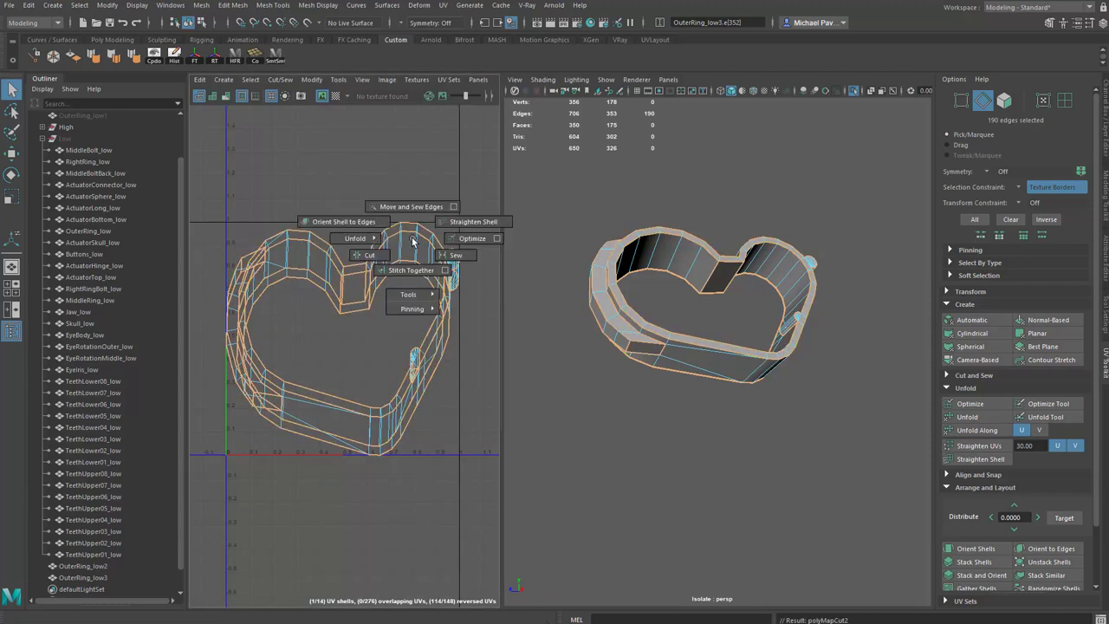
right_click_drag(412, 241, 297, 236, "shift")
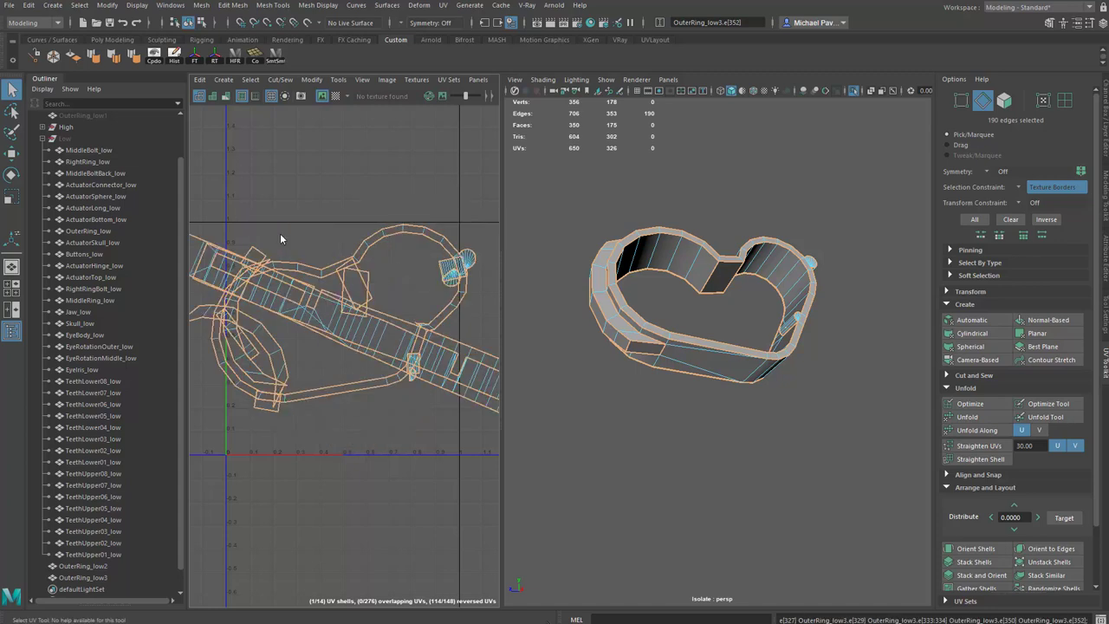
right_click(399, 229, "shift")
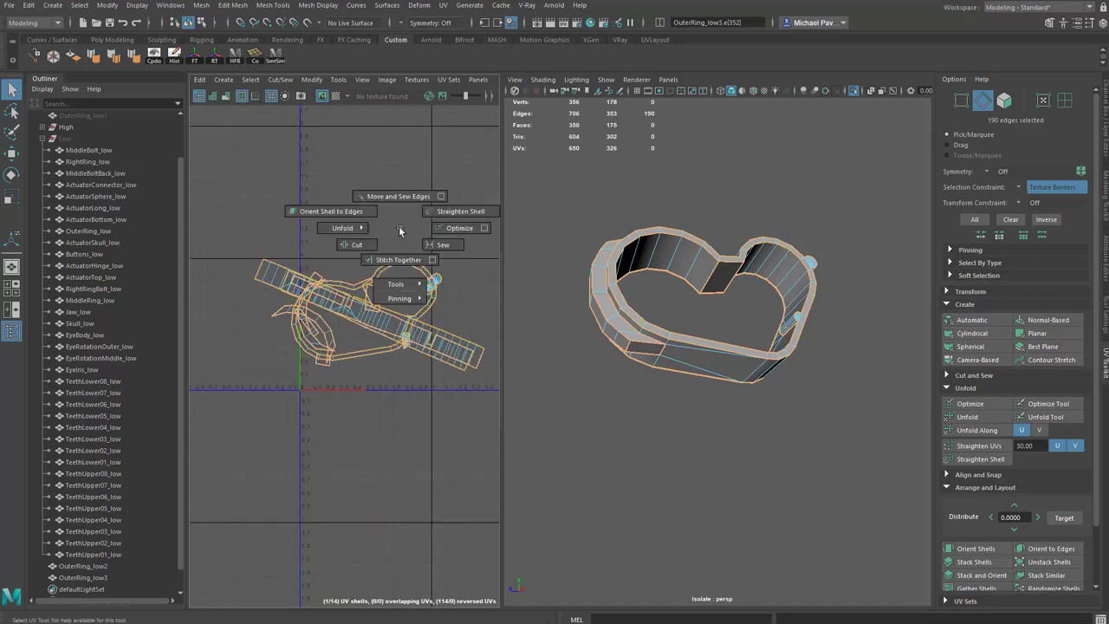
right_click_drag(400, 230, 370, 211, "shift")
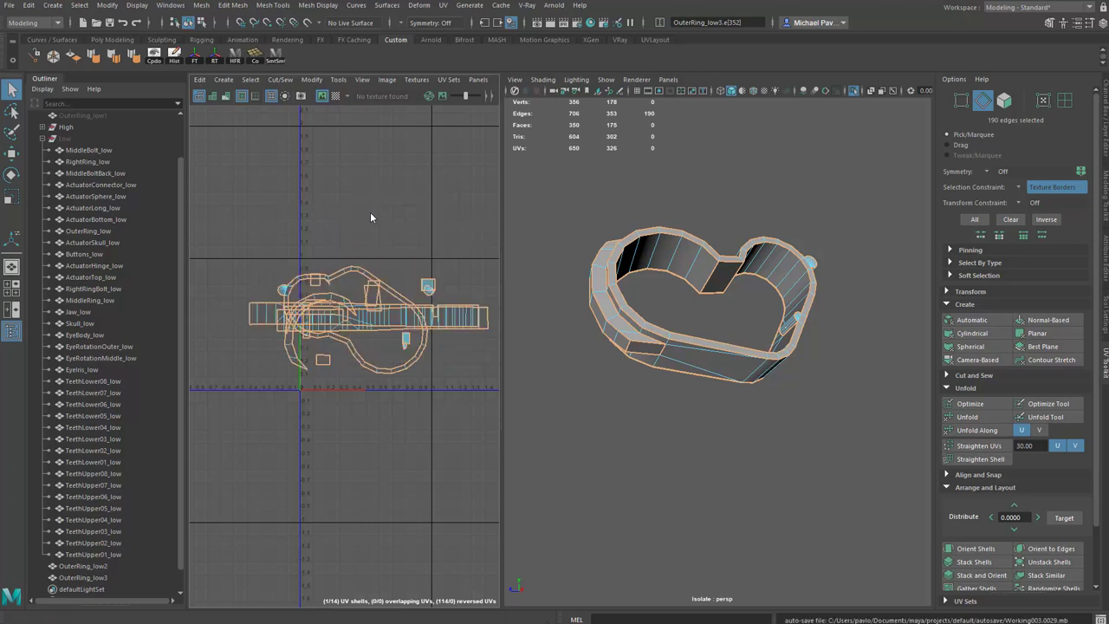
- Lay out the ring copy's UV shells so they are packed inside the UV tile
right_click(395, 256, "shift")
scroll(996, 433, "down", 3)
left_click(993, 570)
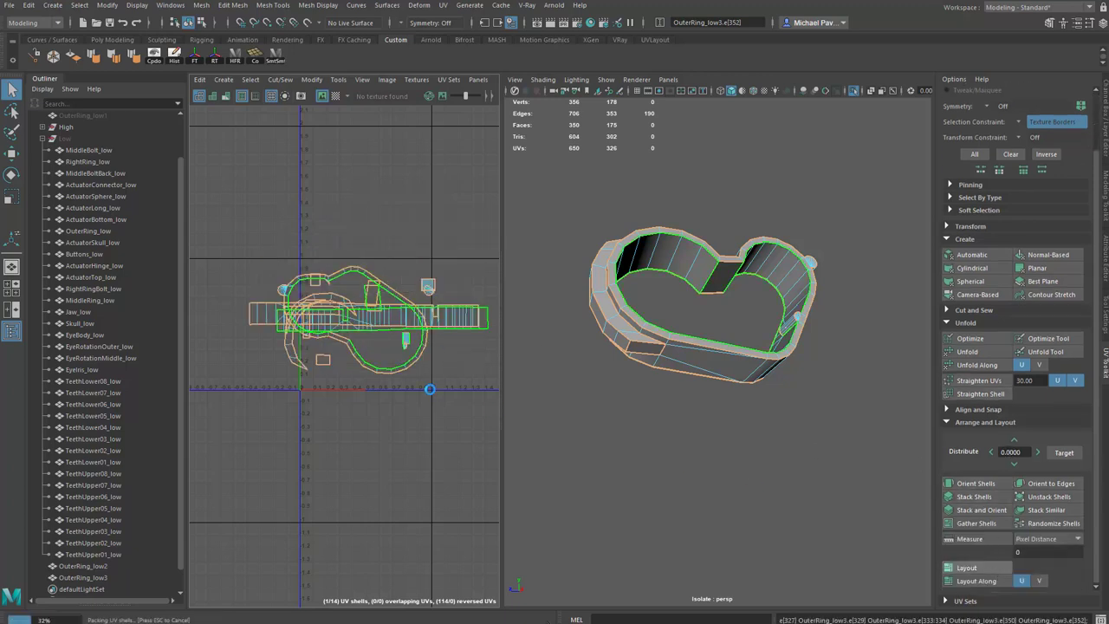
right_click_drag(307, 289, 334, 232, "alt")
middle_click_drag(334, 232, 274, 191, "alt")
- Turn off the Texture Borders selection constraint and return the ring copy to object selection
left_click(348, 242)
scroll(343, 227, "down", 3)
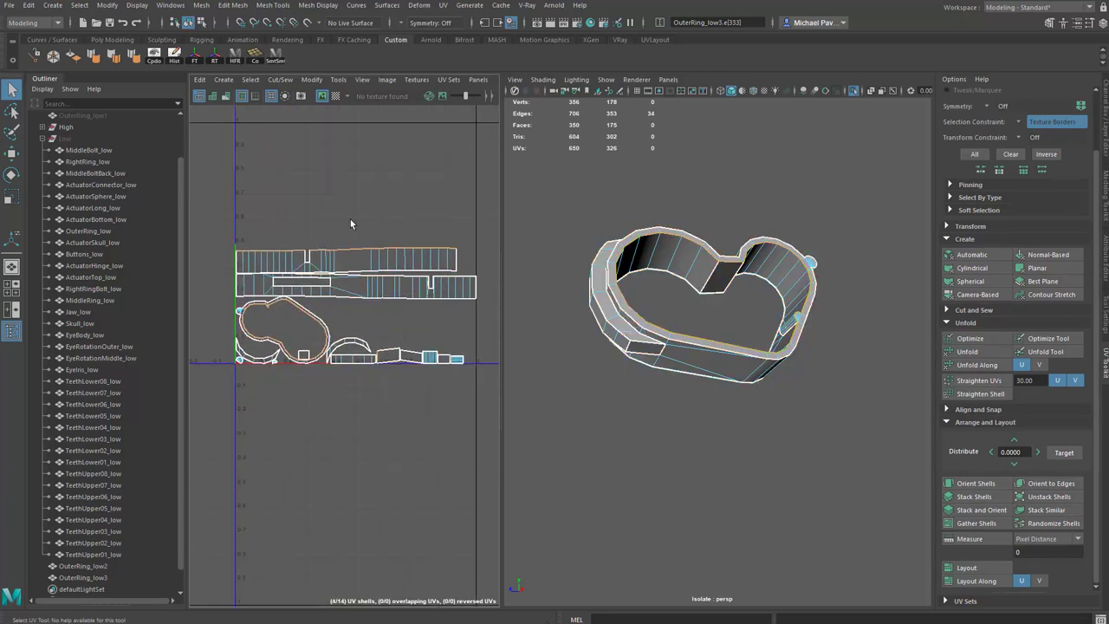
scroll(355, 226, "up", 1)
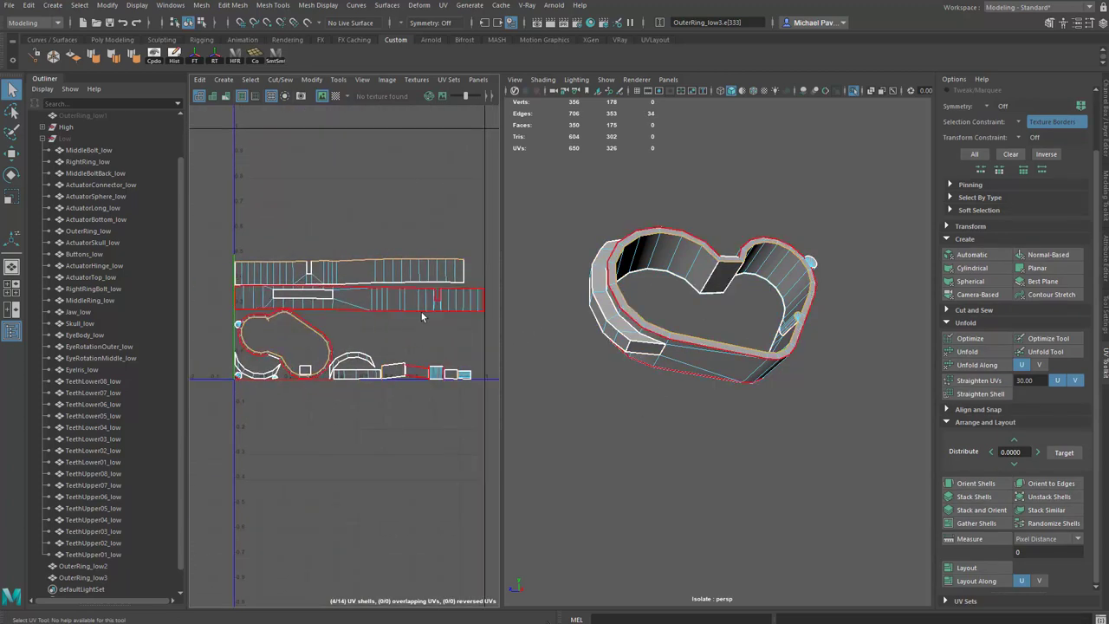
left_click(424, 288)
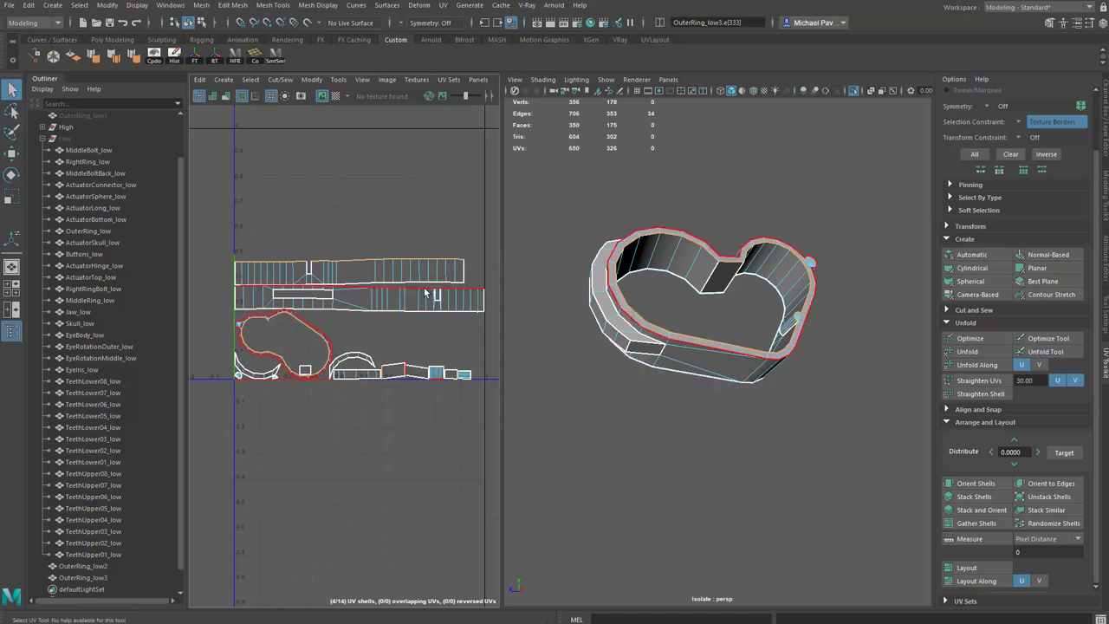
left_click(1030, 127)
left_click(1045, 122)
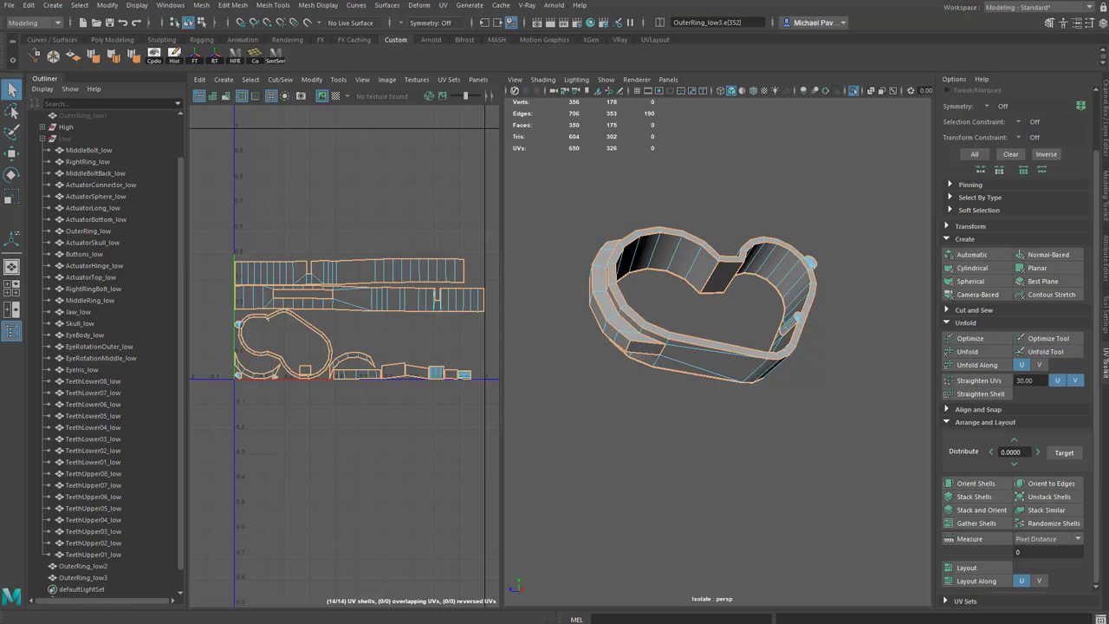
scroll(645, 268, "down", 1)
right_click_drag(645, 268, 704, 212)
middle_click_drag(703, 213, 686, 219, "alt")
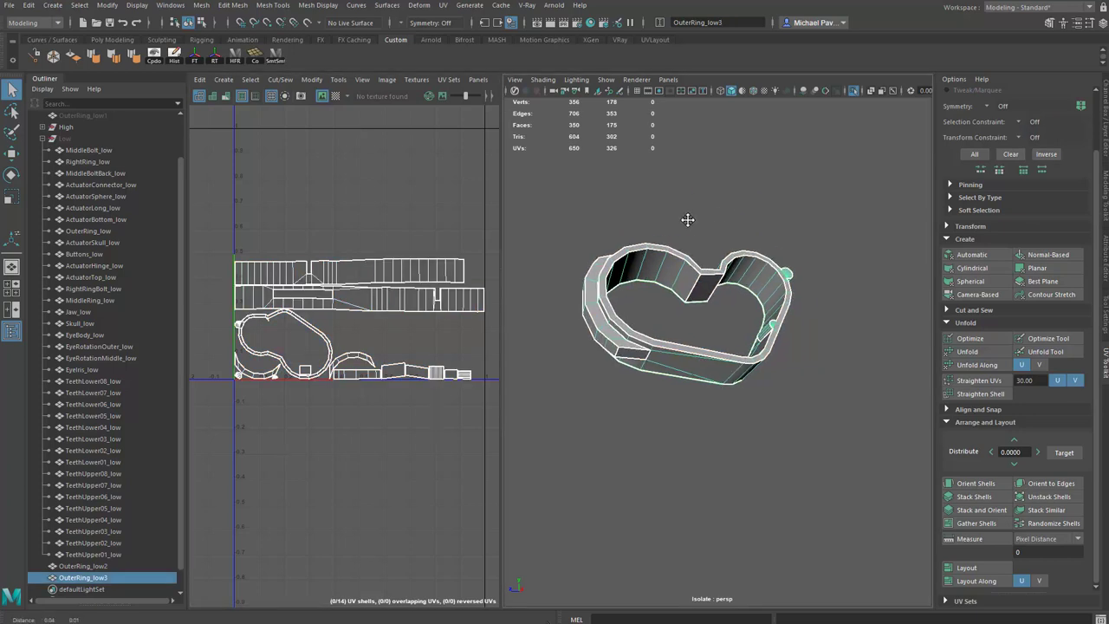
left_click_drag(686, 223, 631, 281, "alt")
left_click(1019, 121)
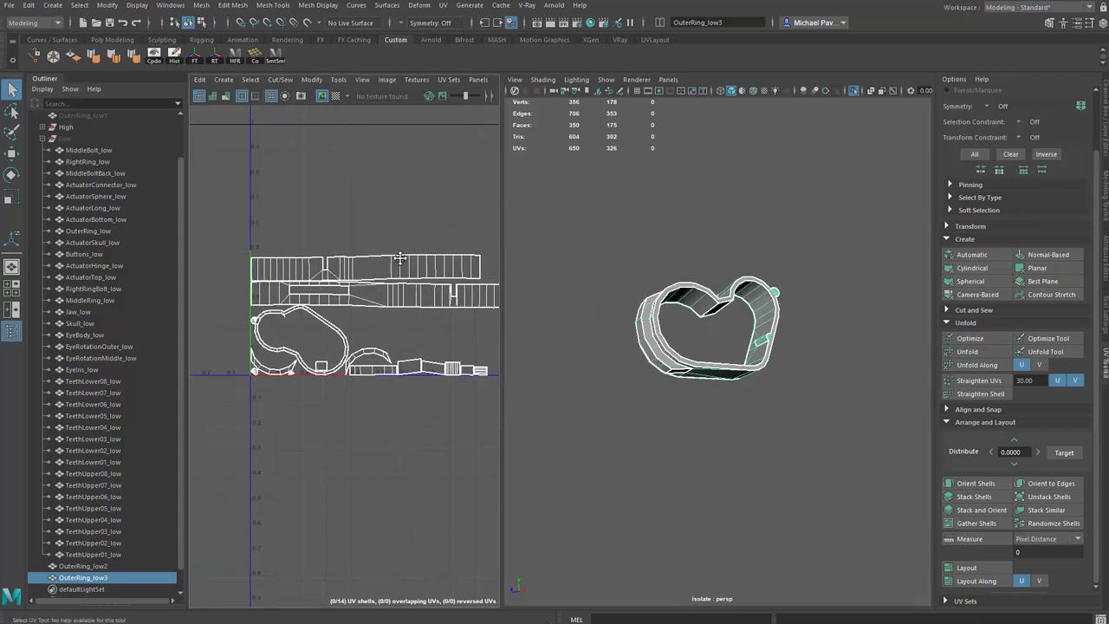
middle_click_drag(399, 259, 361, 272, "alt")
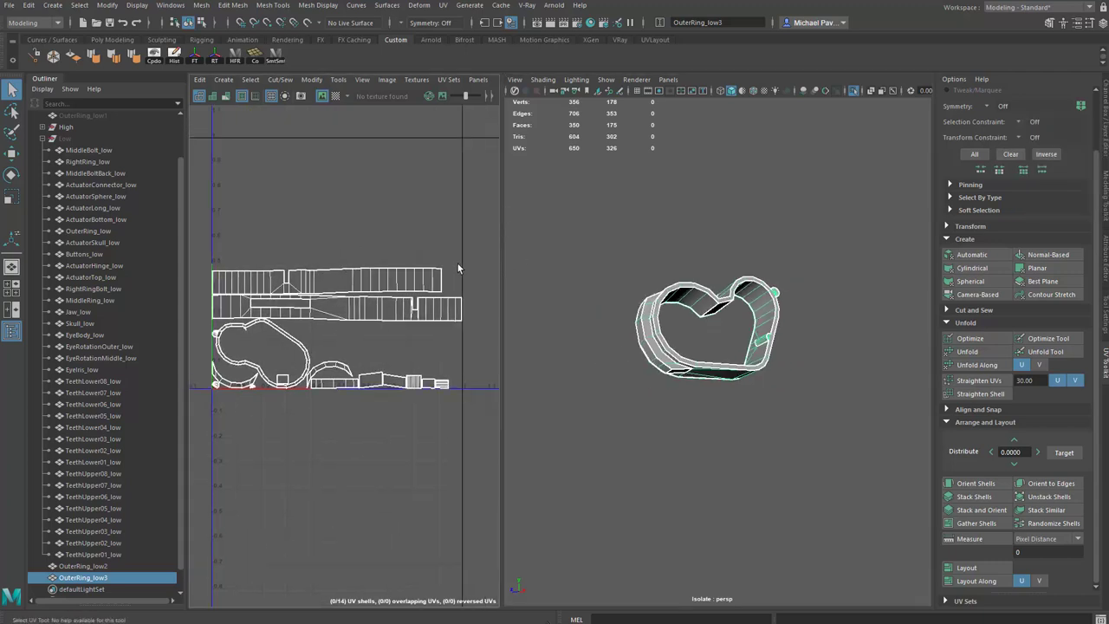
- Delete the unwrapped ring copy OuterRing_low3 and isolate OuterRing_low2 in the viewport
key("Delete")
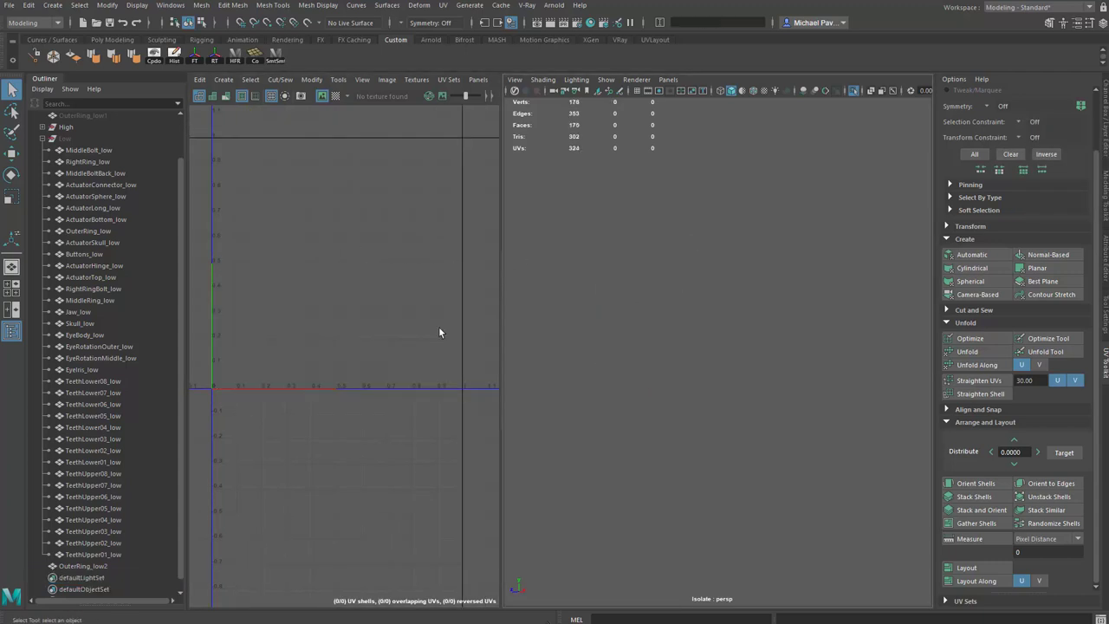
left_click(84, 567)
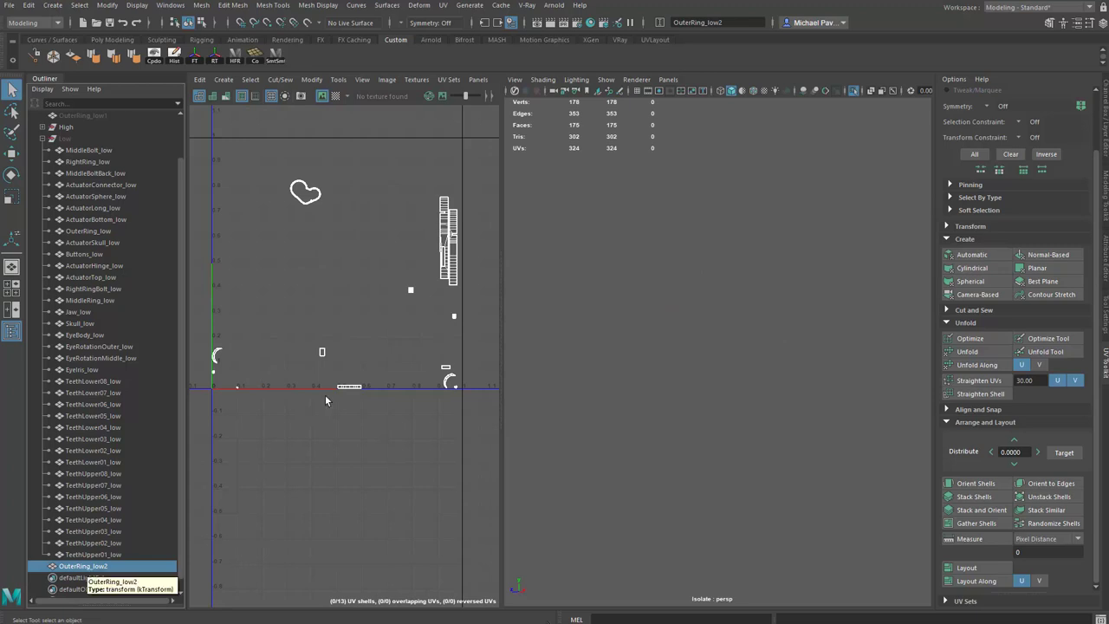
key("ctrl+1")
key("ctrl+1")
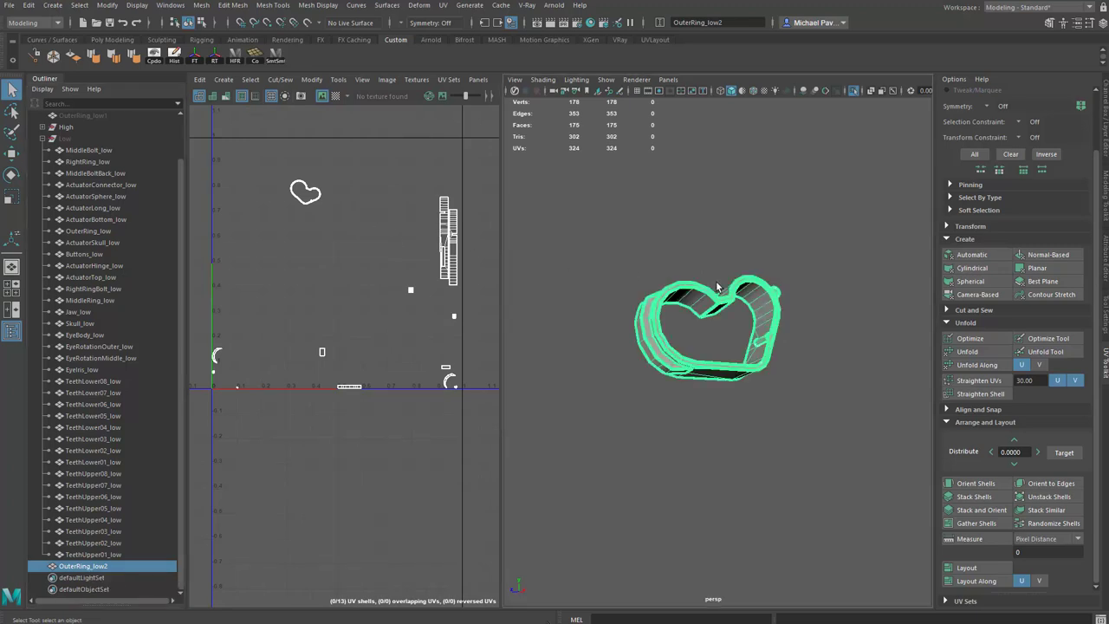
- Examine the isolated OuterRing_low2 from several angles, checking its creased border edges and faceted surfaces
left_click(709, 258)
right_click_drag(709, 258, 747, 279, "alt")
left_click_drag(747, 280, 709, 279, "alt")
left_click(711, 275)
left_click_drag(784, 348, 681, 274, "alt")
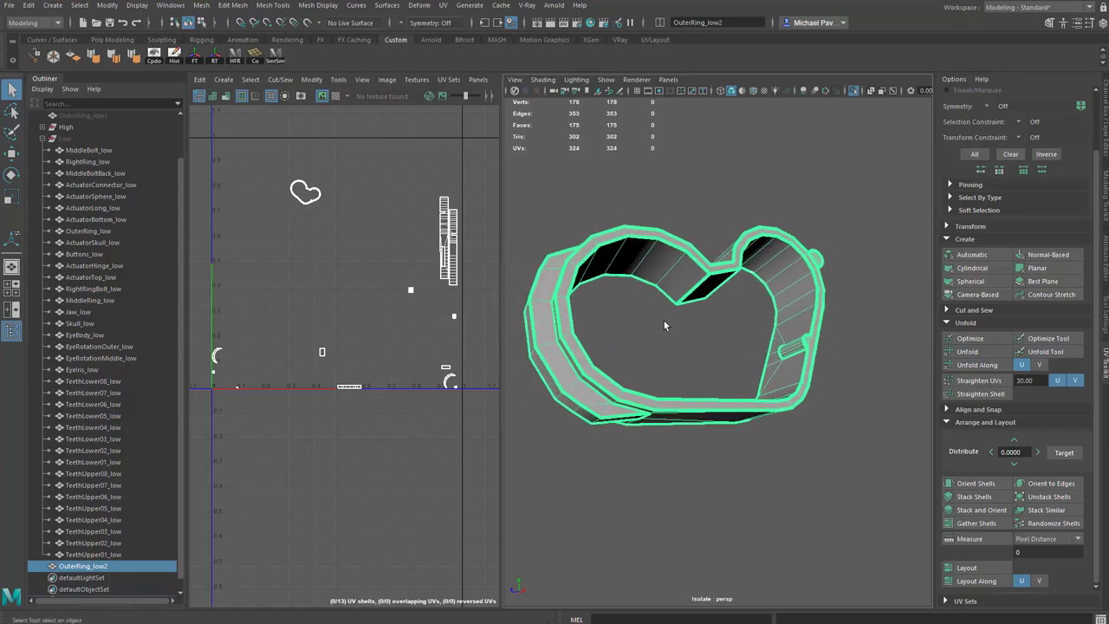
left_click_drag(664, 321, 733, 282, "alt")
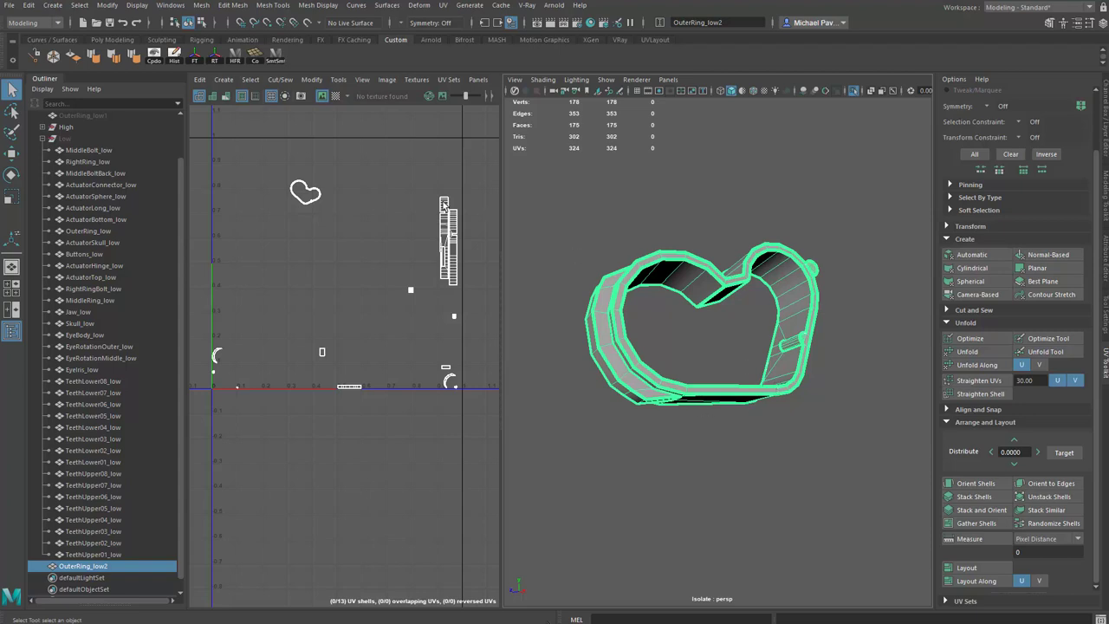
right_click_drag(654, 313, 634, 316, "alt")
middle_click_drag(683, 303, 697, 298, "alt")
left_click_drag(697, 298, 688, 309, "alt")
left_click_drag(603, 291, 706, 338, "alt")
- Smooth the OuterRing_low2 mesh by one division level
left_click(201, 5)
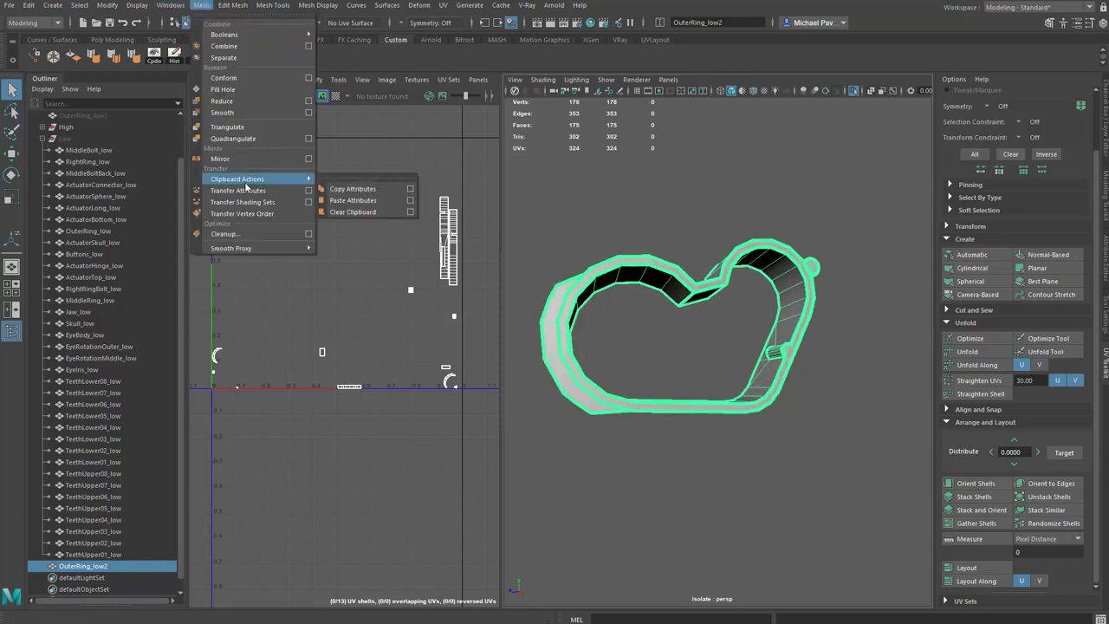
left_click(242, 114)
left_click_drag(637, 265, 628, 262, "alt")
right_click_drag(687, 271, 710, 199)
left_click(709, 201)
left_click(709, 259)
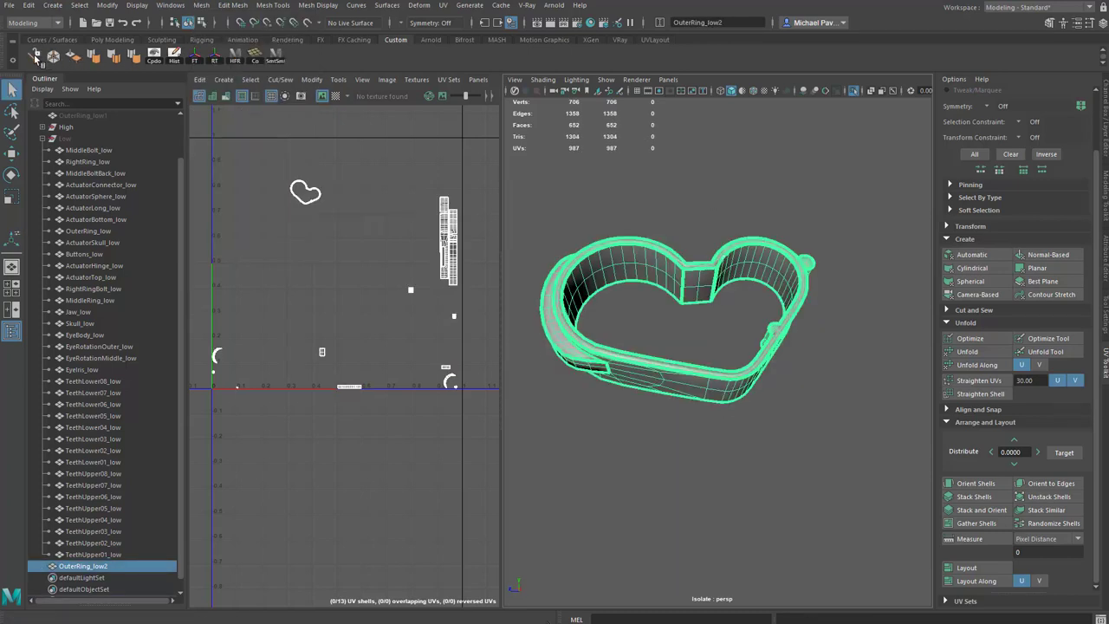
- Delete a redundant edge loop running around the smoothed OuterRing_low2
left_click(671, 196)
scroll(699, 239, "up", 5)
left_click(699, 239)
scroll(733, 224, "down", 4)
left_click_drag(732, 224, 754, 272, "alt")
scroll(755, 273, "up", 4)
key("F10")
left_click(706, 236)
right_click_drag(733, 135, 697, 153, "shift")
scroll(683, 286, "down", 4)
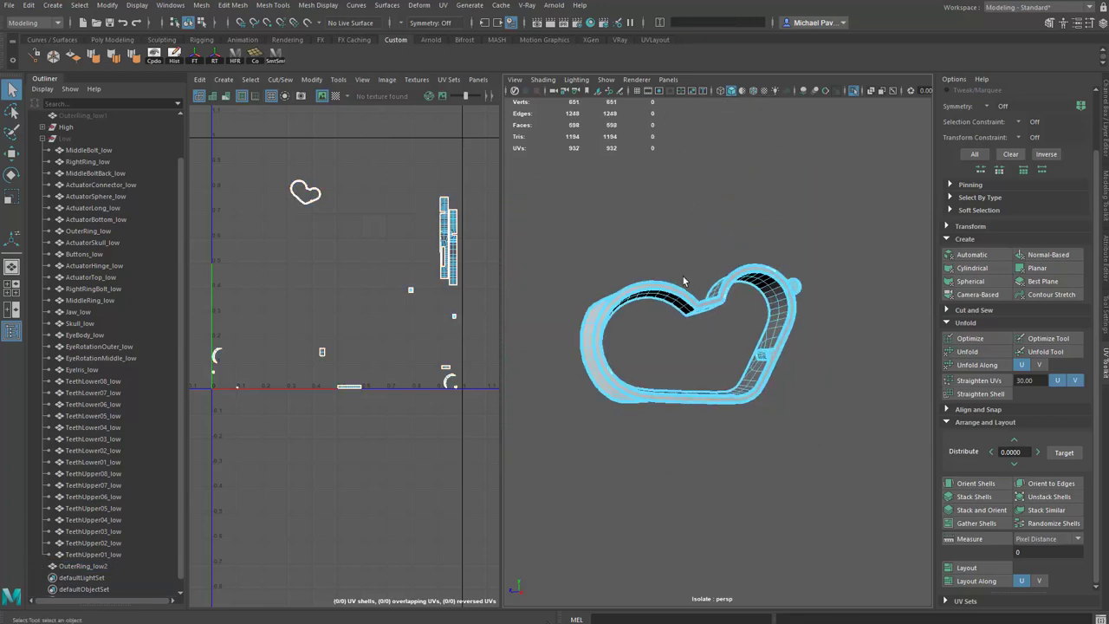
left_click_drag(573, 201, 915, 512)
left_click_drag(578, 228, 885, 524)
left_click(201, 4)
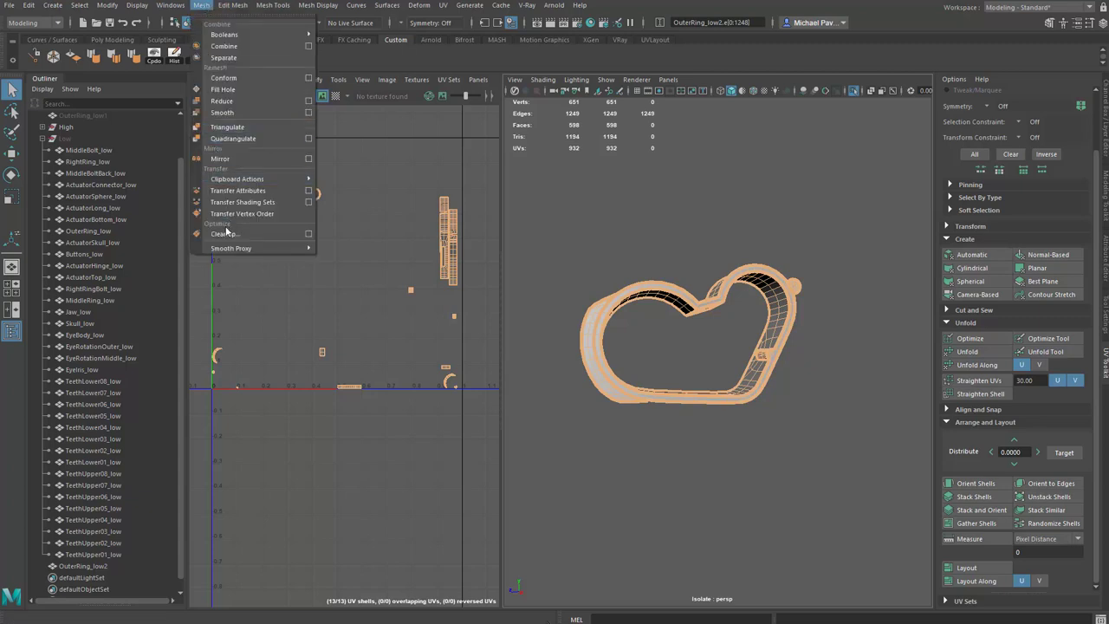
mouse_move(272, 5)
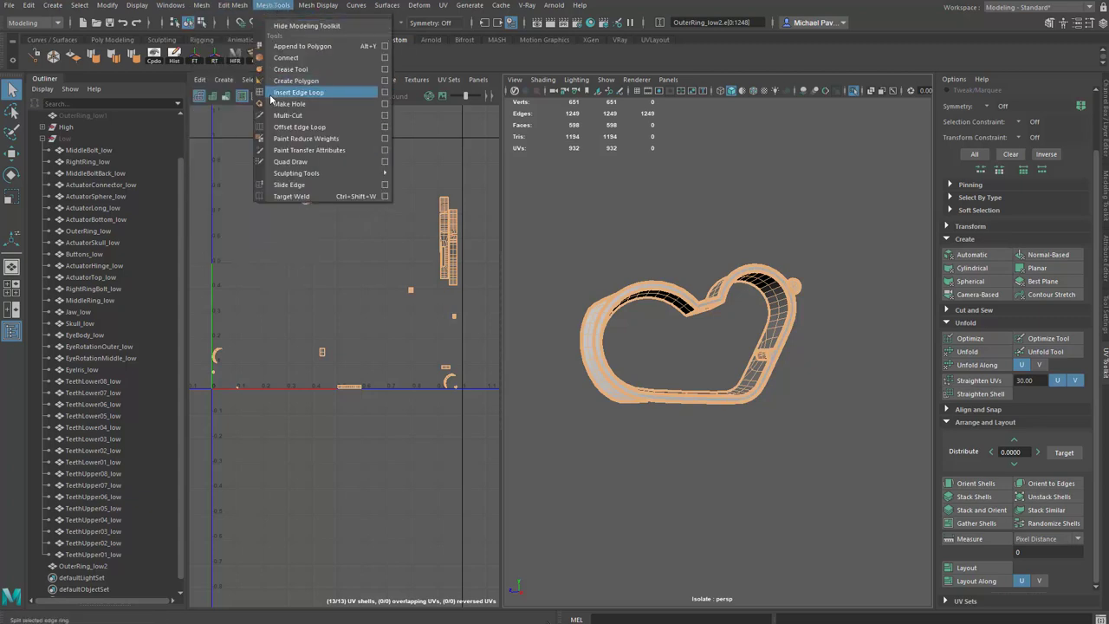
left_click(290, 68)
- Select and delete the further unneeded lengthwise edge loops around the rim and walls of OuterRing_low2
left_click_drag(668, 285, 732, 300, "alt")
key("w")
left_click(730, 240)
left_click(732, 266)
right_click_drag(732, 301, 760, 252)
double_click(752, 303)
left_click_drag(783, 319, 662, 308, "alt")
right_click_drag(729, 167, 690, 180, "shift")
left_click_drag(689, 179, 715, 241, "alt")
right_click_drag(715, 241, 693, 182, "shift")
left_click_drag(693, 182, 650, 340, "alt")
double_click(650, 340, "shift")
right_click_drag(811, 187, 737, 214, "shift")
left_click_drag(737, 215, 690, 314, "alt")
left_click_drag(659, 374, 806, 251, "alt")
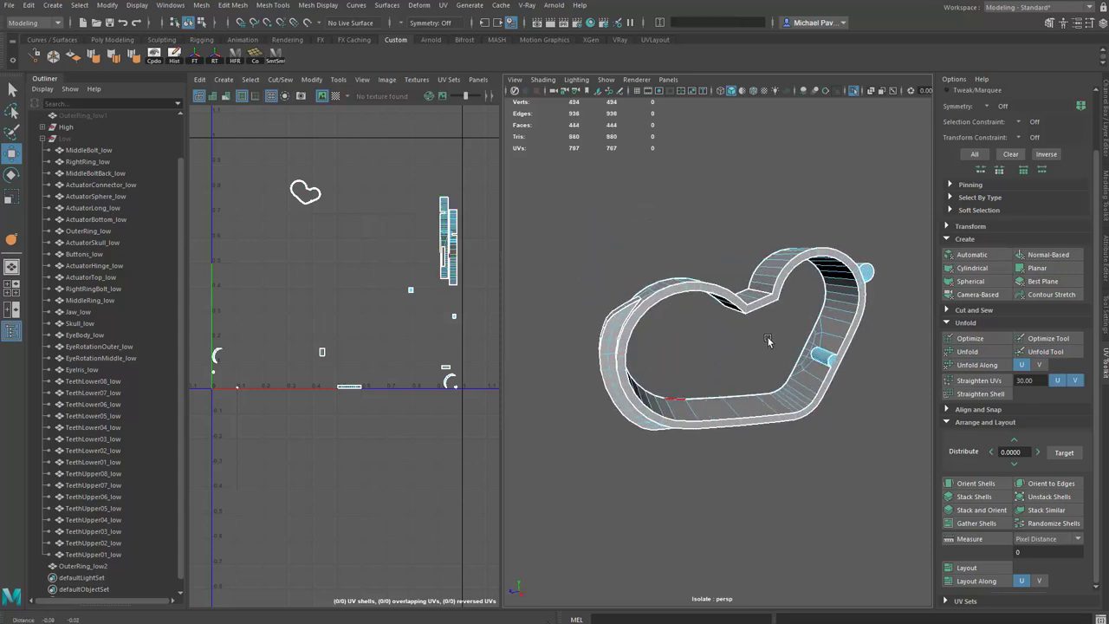
- Delete the extra edge loops crossing the ring at the inner notch and the long outer side, and return to object selection
mouse_move(705, 302)
left_mouse_down("alt")
mouse_move(731, 285)
mouse_move(715, 293)
left_mouse_up("alt")
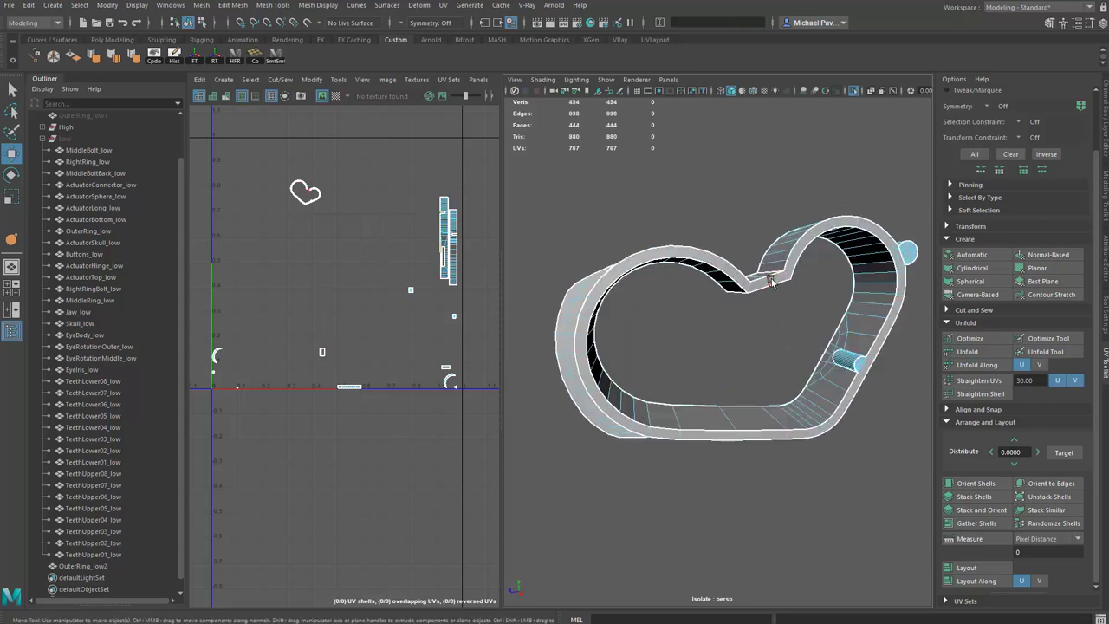
double_click(769, 279)
left_click_drag(783, 304, 766, 275, "alt")
double_click(708, 335, "shift")
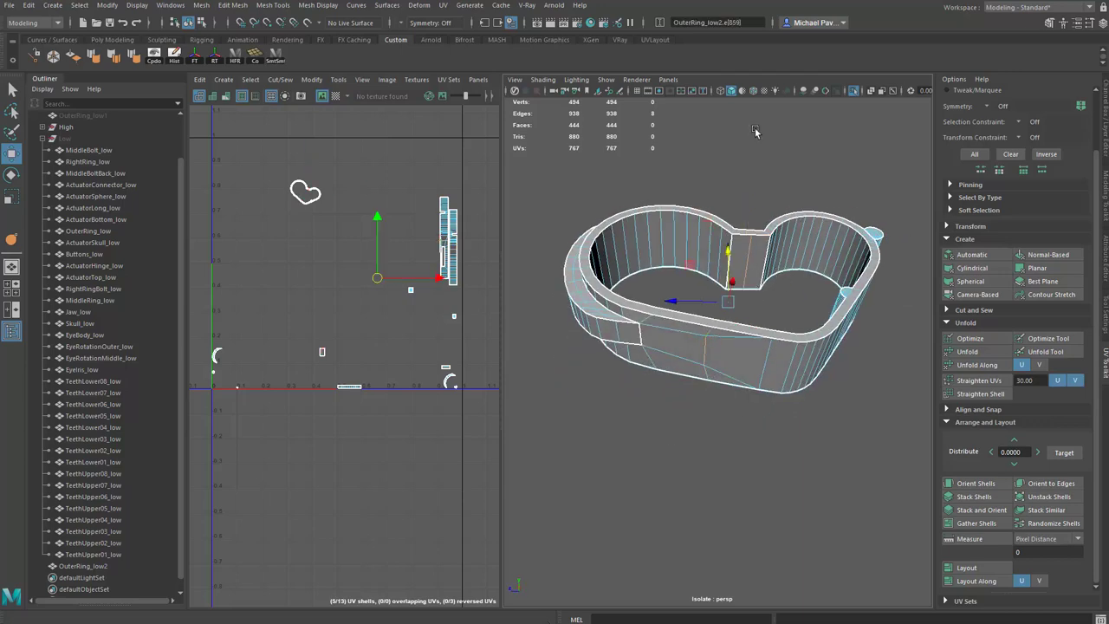
right_click_drag(755, 130, 725, 154, "shift")
left_click_drag(663, 191, 690, 247, "alt")
double_click(680, 301)
right_click_drag(798, 152, 763, 169, "shift")
left_click_drag(764, 169, 779, 195, "alt")
left_click(806, 214)
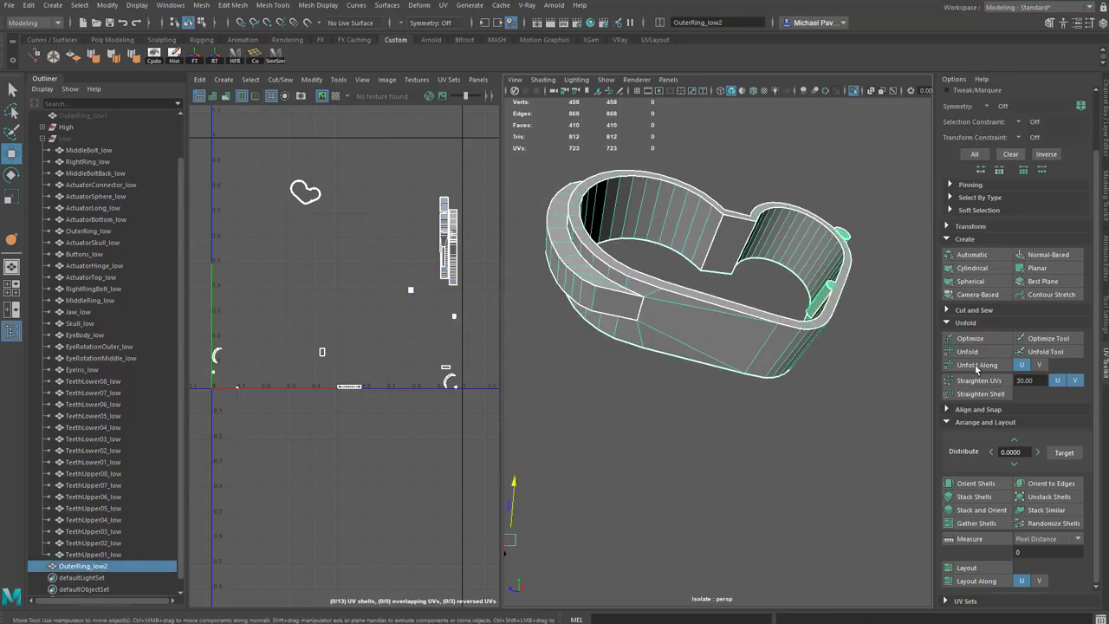
left_click(1106, 210)
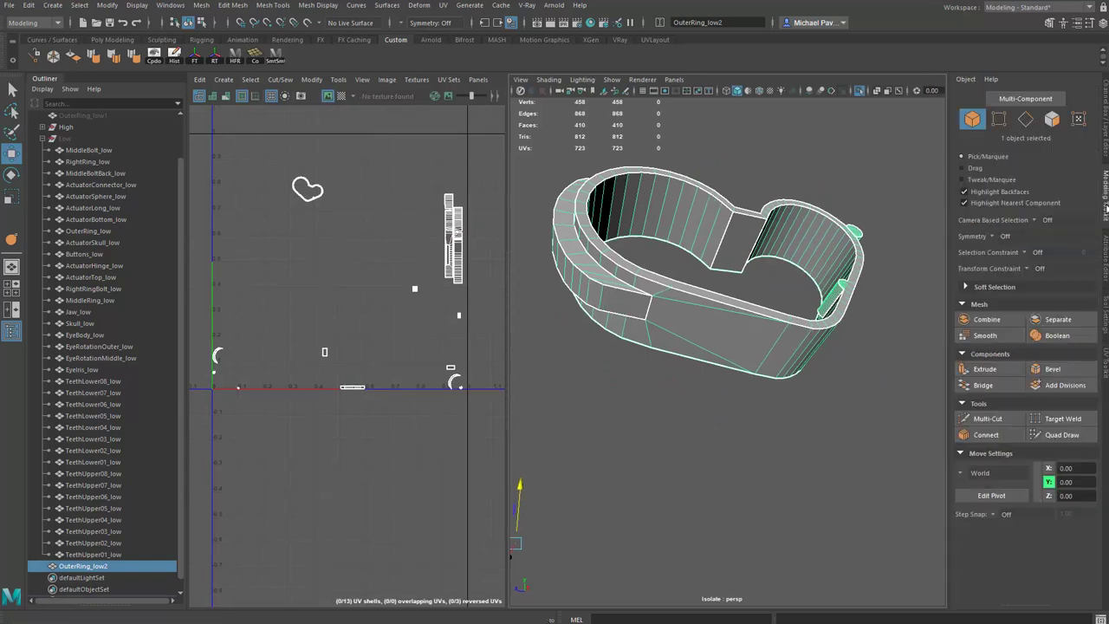
left_click(1061, 421)
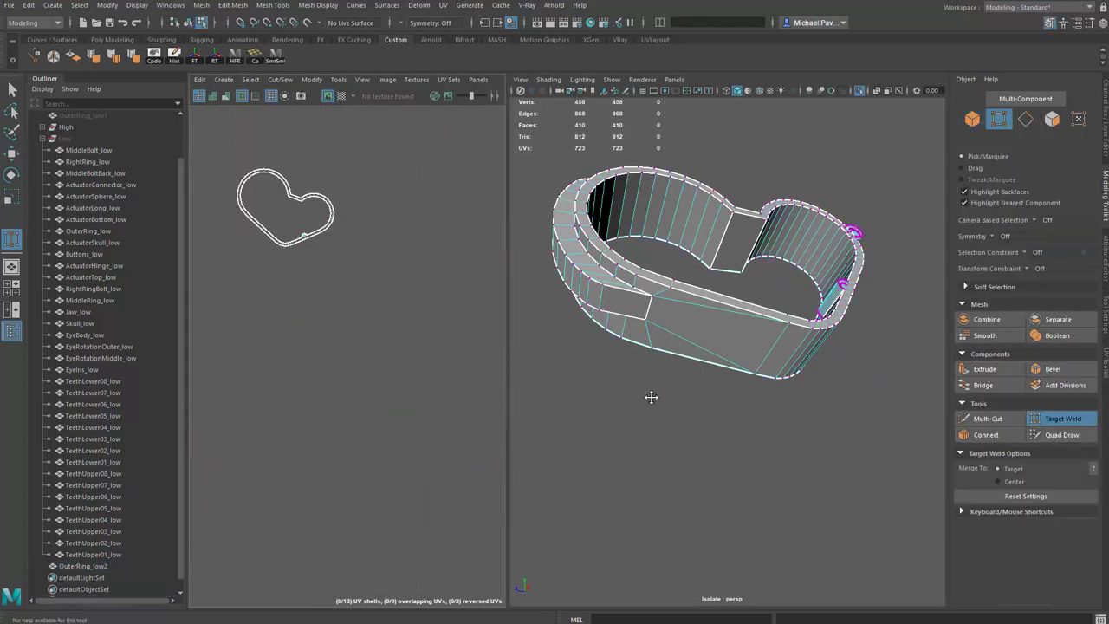
key("f")
key("w")
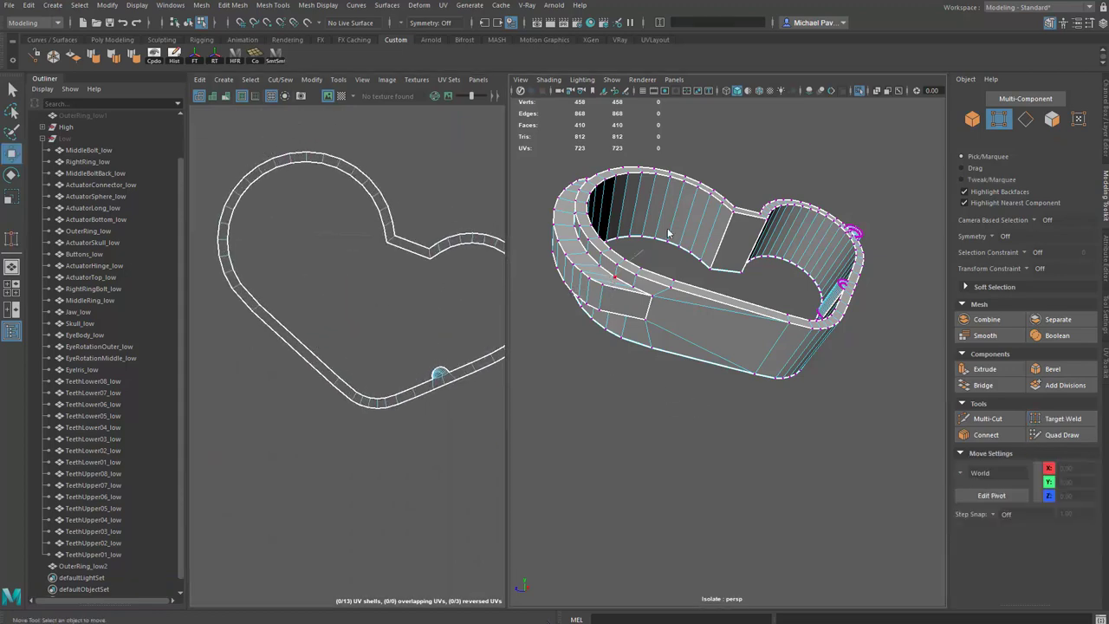
right_click_drag(625, 264, 660, 247)
left_click_drag(626, 276, 614, 304, "alt")
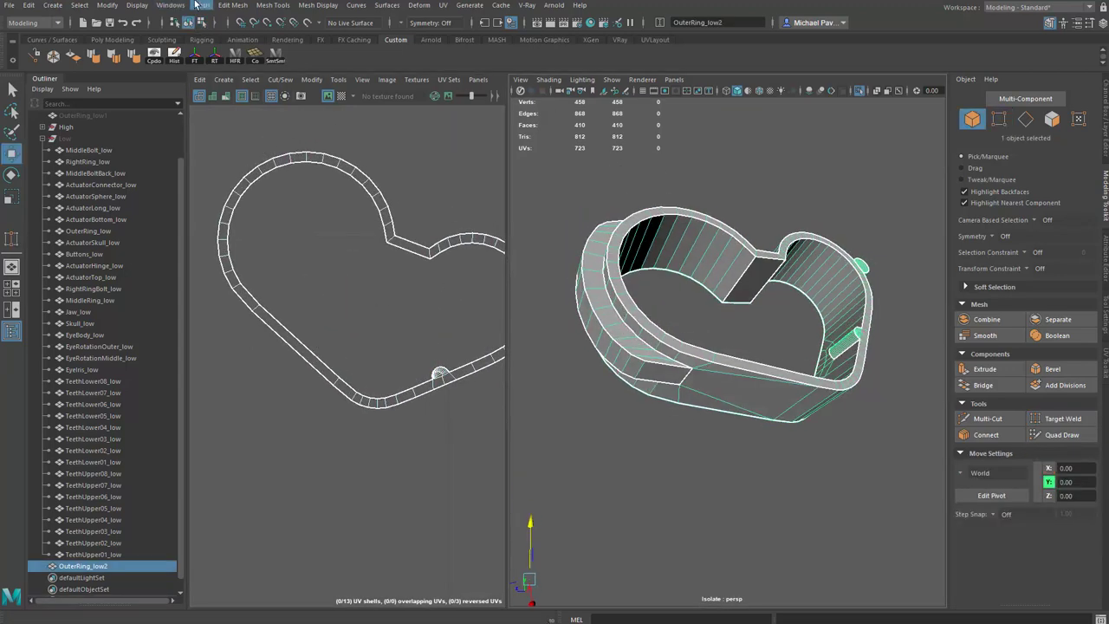
- Review the Smooth options for OuterRing_low2, including UV Boundary Smoothing, and close them without applying
left_click(200, 5)
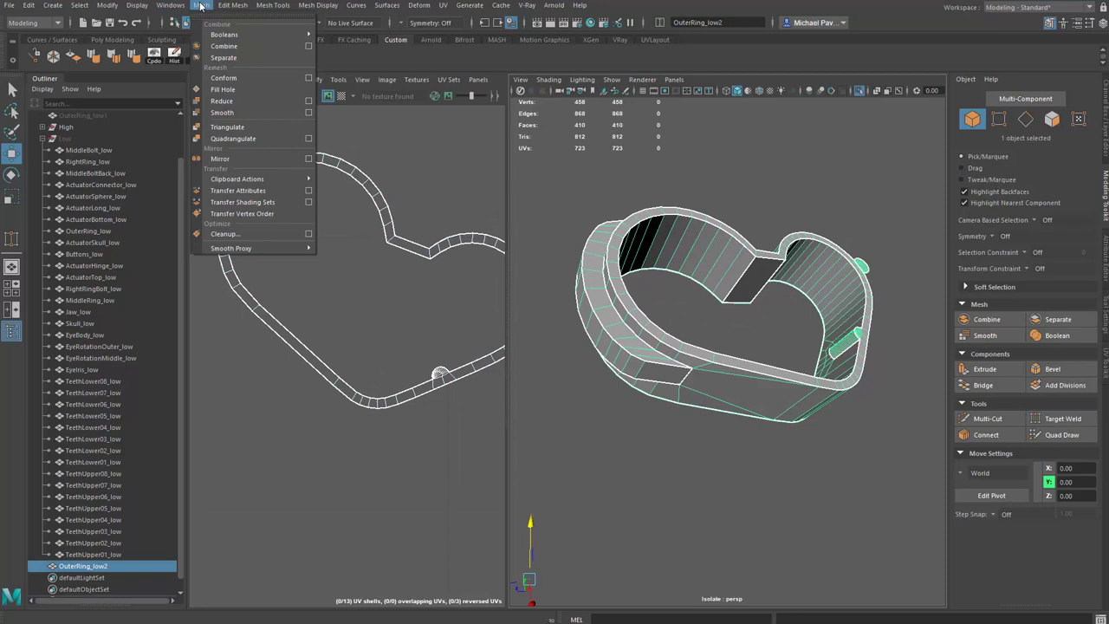
left_click(308, 112)
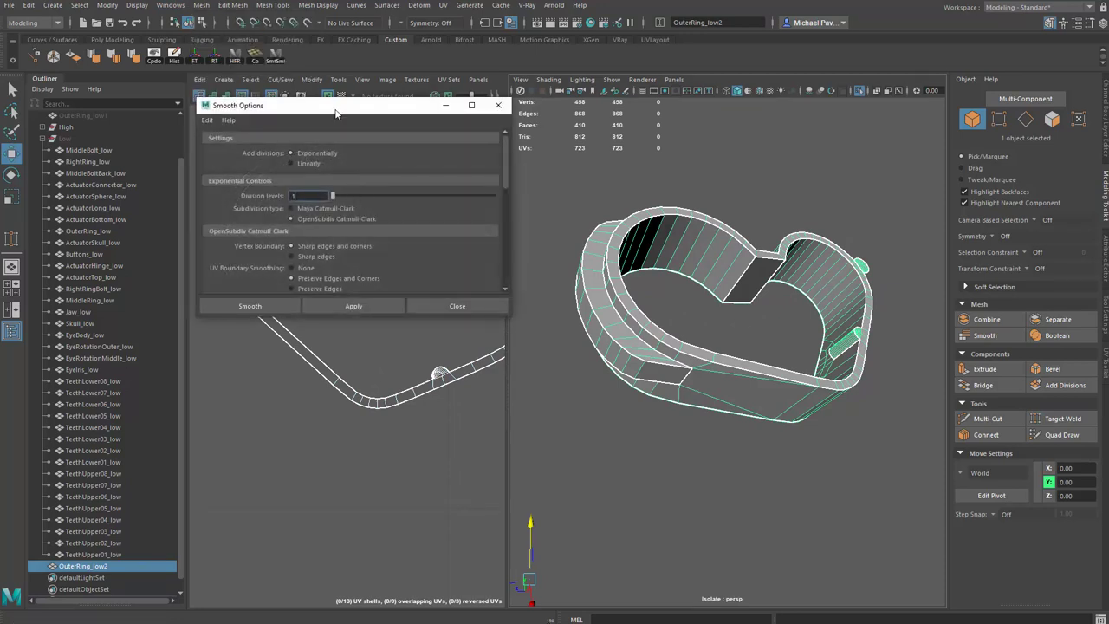
left_click_drag(336, 112, 1, 124)
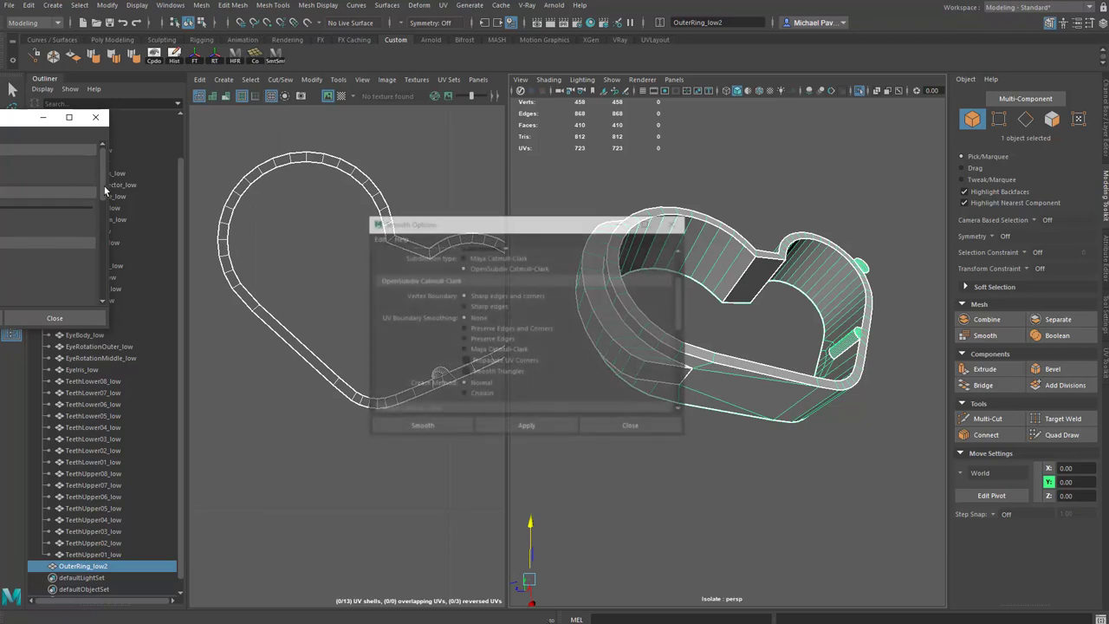
left_click_drag(102, 185, 101, 209)
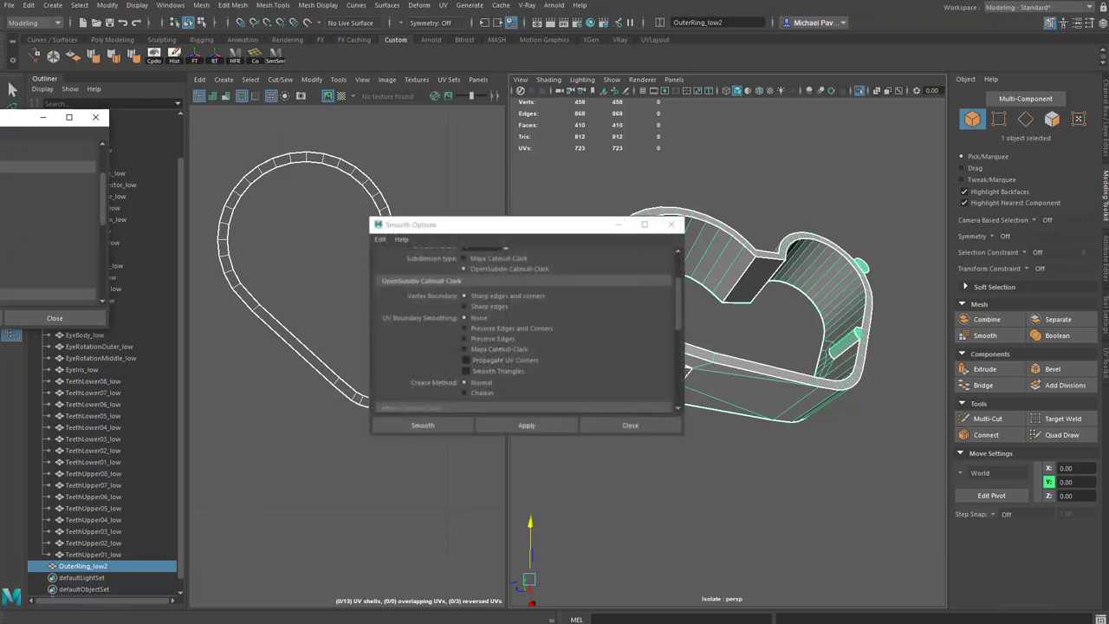
left_click(52, 318)
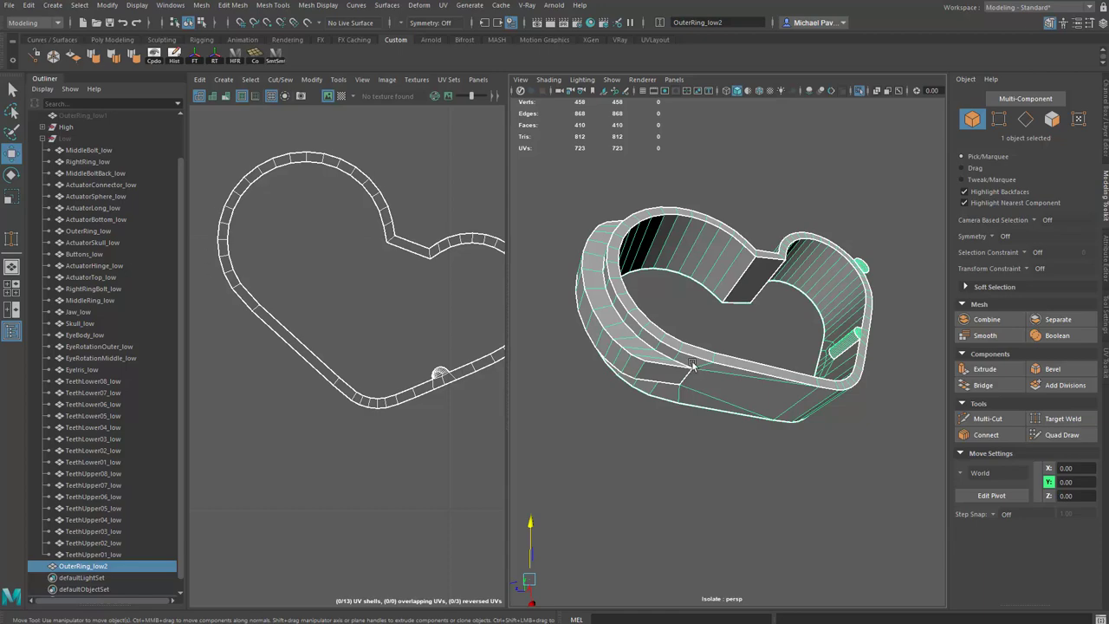
- Target-weld the stray vertices on the ring's wall near the half-round peg to vertices on the adjacent border edge
left_click_drag(724, 353, 709, 345, "alt")
right_click_drag(763, 351, 755, 341, "alt")
left_click_drag(754, 342, 807, 380, "alt")
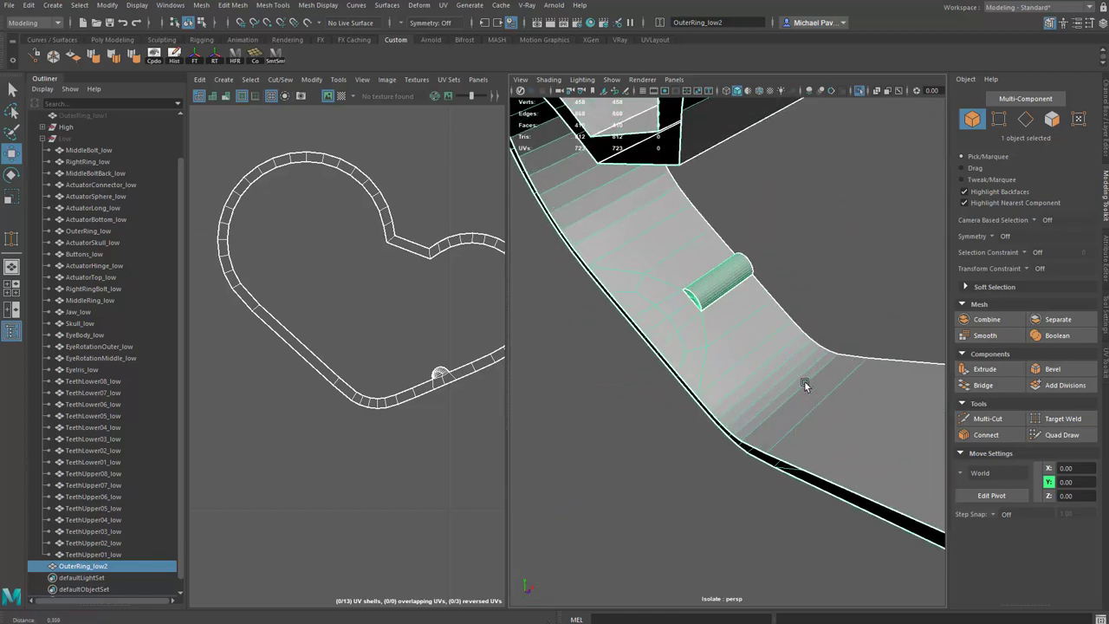
right_click_drag(806, 381, 777, 361, "alt")
left_click_drag(778, 361, 756, 346, "alt")
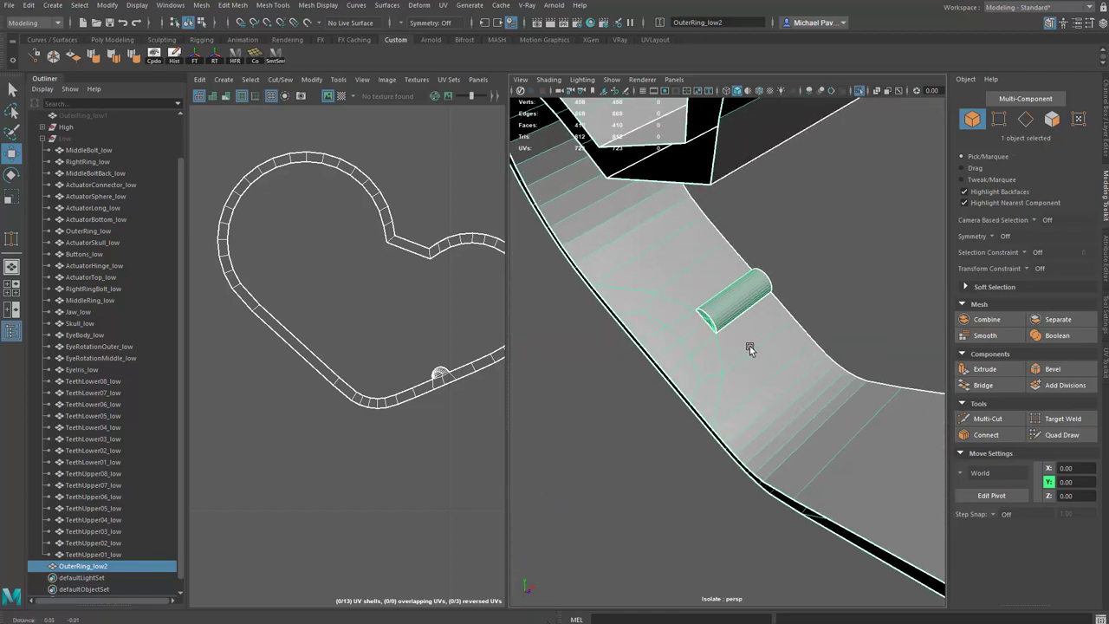
mouse_move(756, 347)
right_mouse_down()
mouse_move(703, 336)
mouse_move(759, 345)
mouse_move(785, 333)
mouse_move(731, 330)
right_mouse_up()
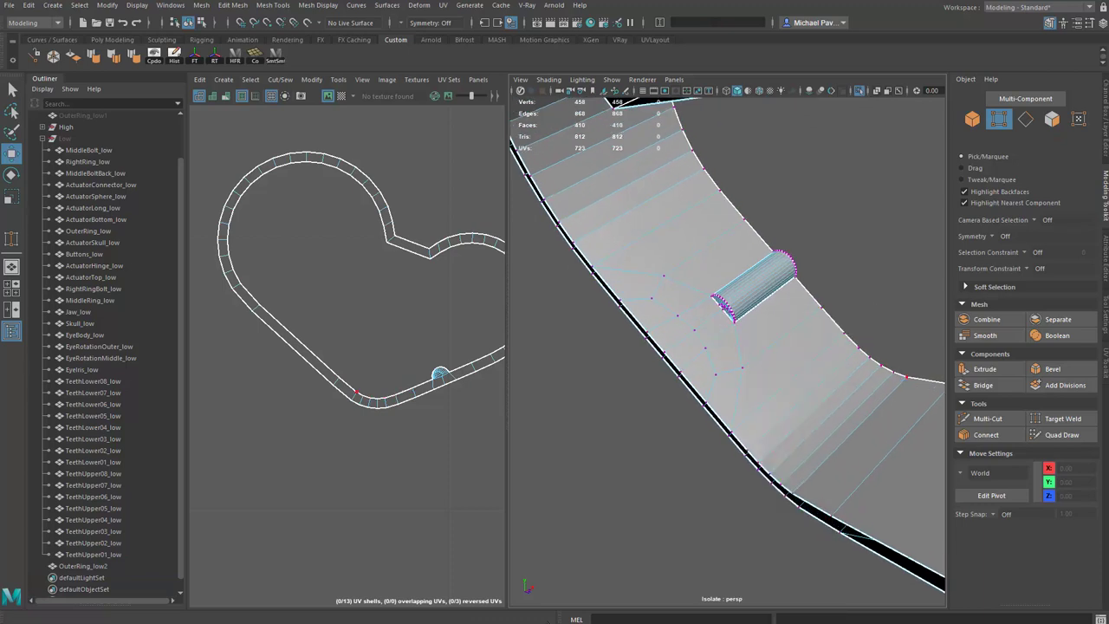
left_click(1060, 420)
left_click_drag(661, 274, 592, 270)
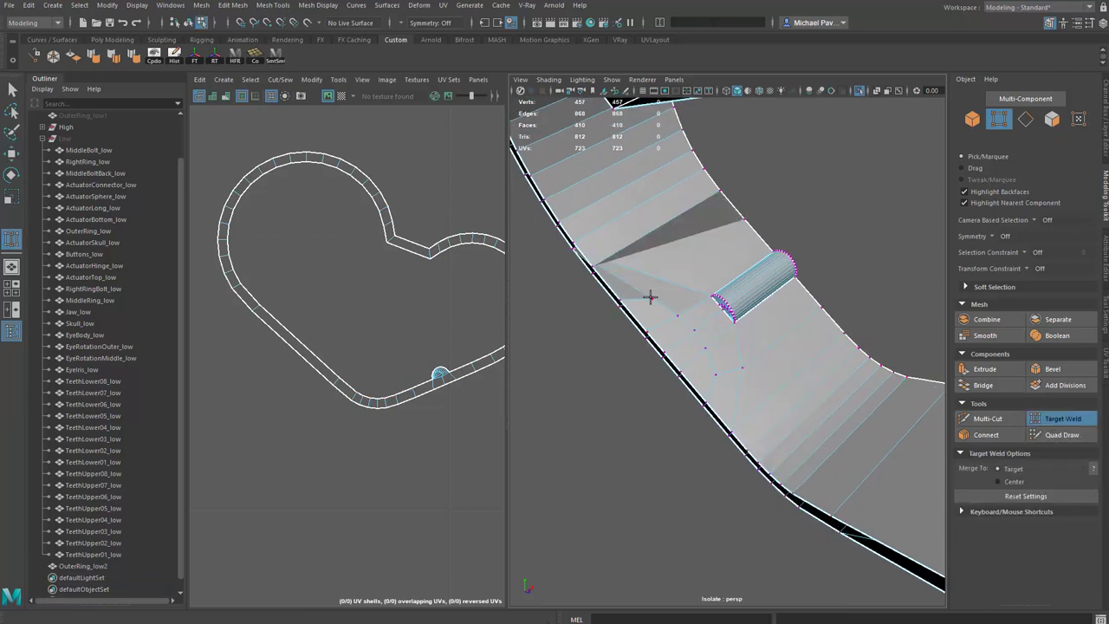
left_click_drag(663, 275, 593, 269)
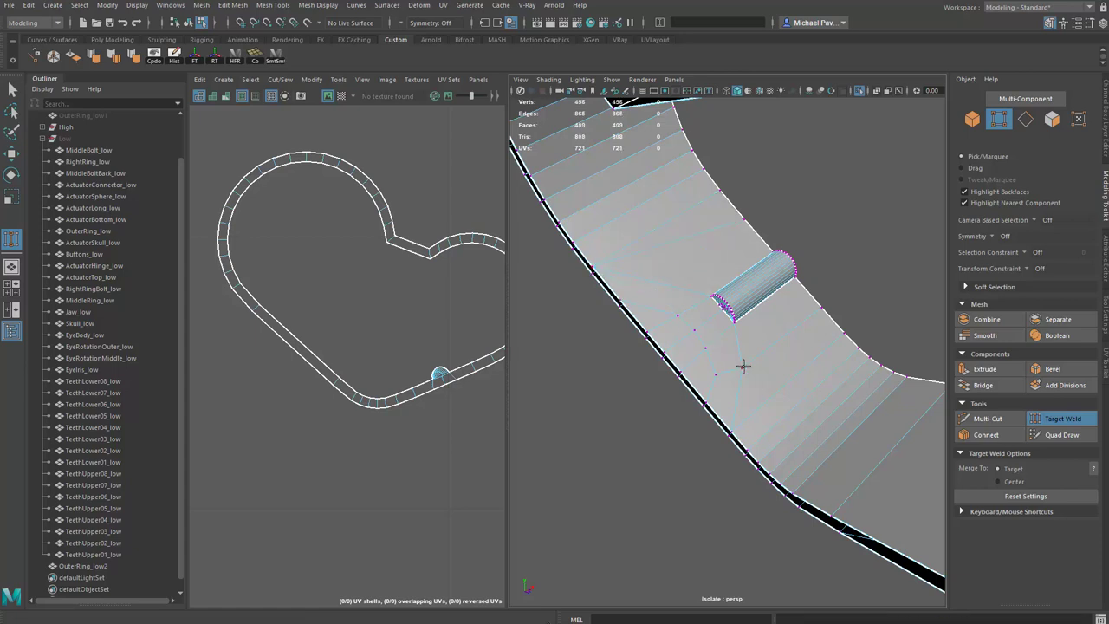
left_click_drag(734, 423, 733, 424)
left_click_drag(718, 375, 706, 394)
- Target-weld the stray vertices at the half-round peg's end cap to the cap's lower corner
right_click_drag(643, 309, 733, 300, "alt")
left_click_drag(733, 300, 718, 361, "alt")
left_click_drag(663, 283, 718, 361)
left_click_drag(711, 307, 718, 361)
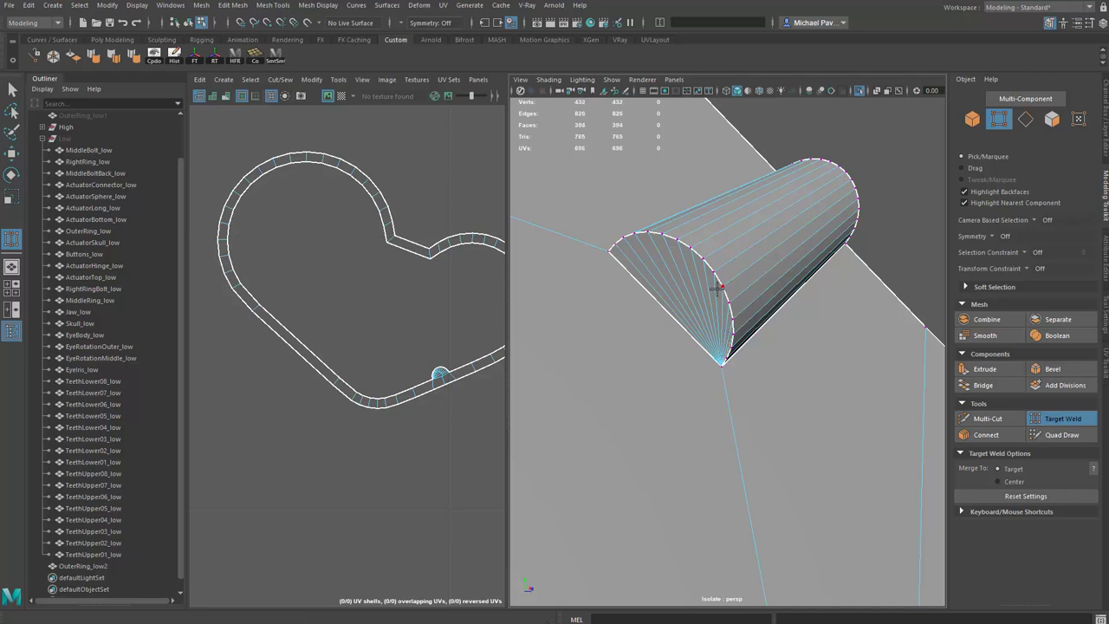
- Delete the fan of thin triangular faces that closes the half-round peg's end cap
key("w")
right_click_drag(706, 269, 705, 302)
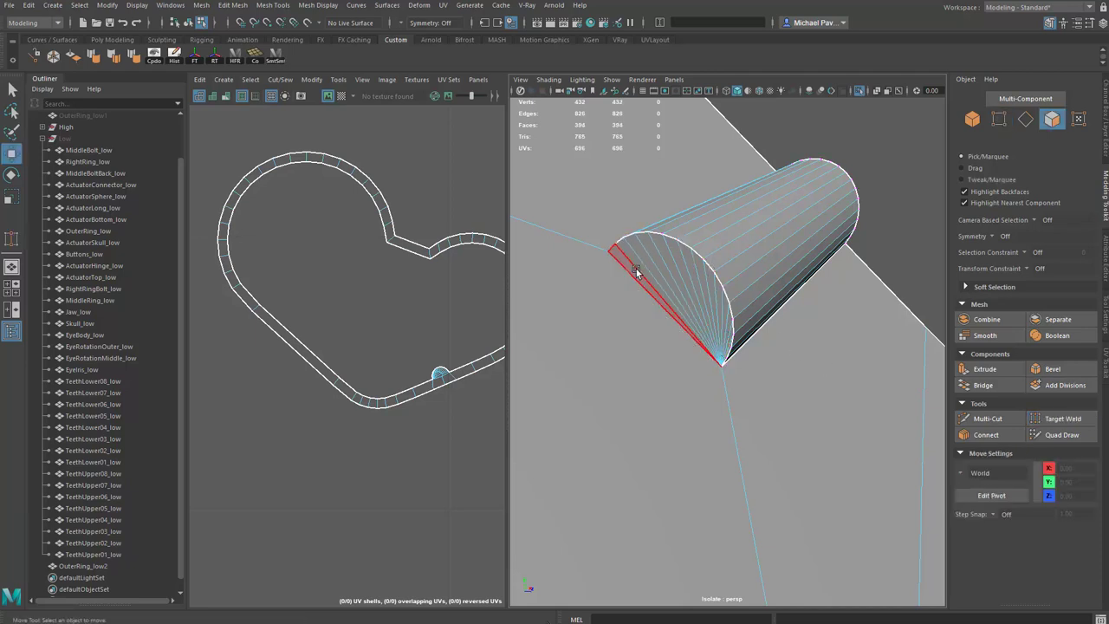
mouse_move(635, 269)
left_mouse_down()
mouse_move(668, 260)
mouse_move(715, 321)
mouse_move(724, 359)
left_mouse_up()
key("Delete")
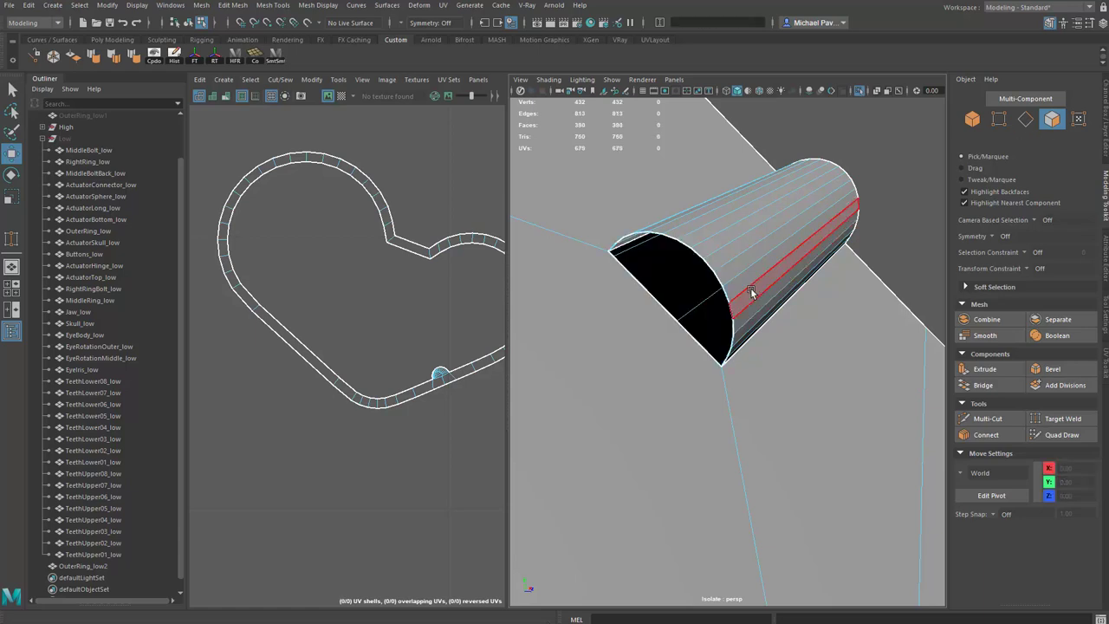
- Return to object selection and examine the whole OuterRing_low2 from several angles
key("F8")
key("f")
left_click_drag(699, 258, 597, 295, "alt")
right_click_drag(597, 295, 707, 305, "alt")
middle_click_drag(676, 282, 747, 284, "alt")
mouse_move(746, 284)
left_mouse_down("alt")
mouse_move(730, 289)
mouse_move(766, 293)
left_mouse_up("alt")
left_click(744, 189)
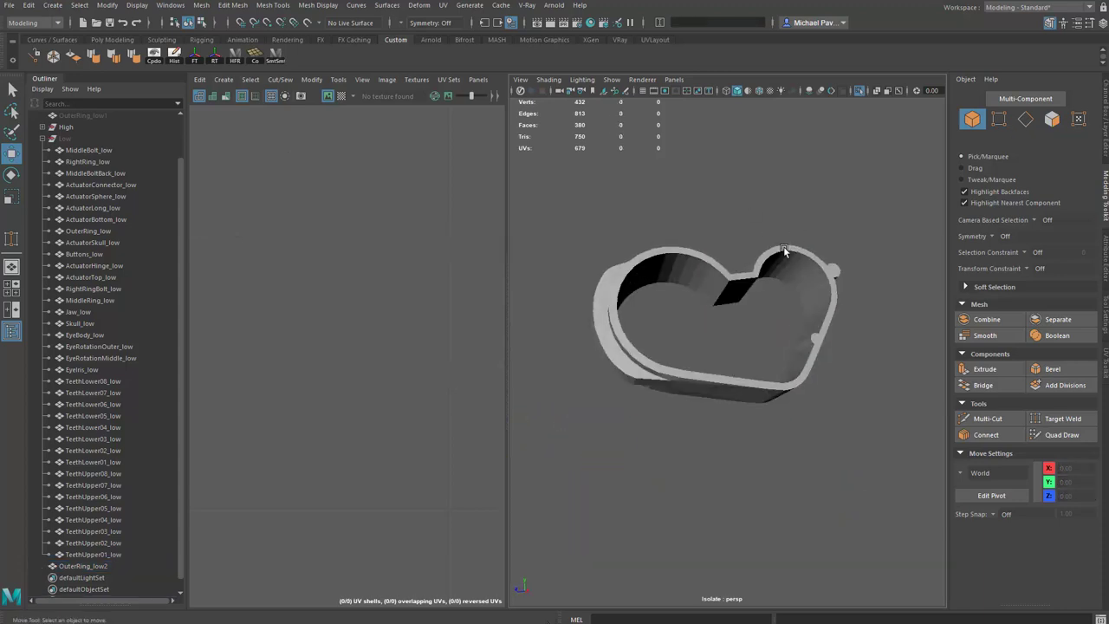
left_click_drag(796, 232, 780, 271, "alt")
- Delete OuterRing_low2 and unhide OuterRing_low1
left_click(779, 272)
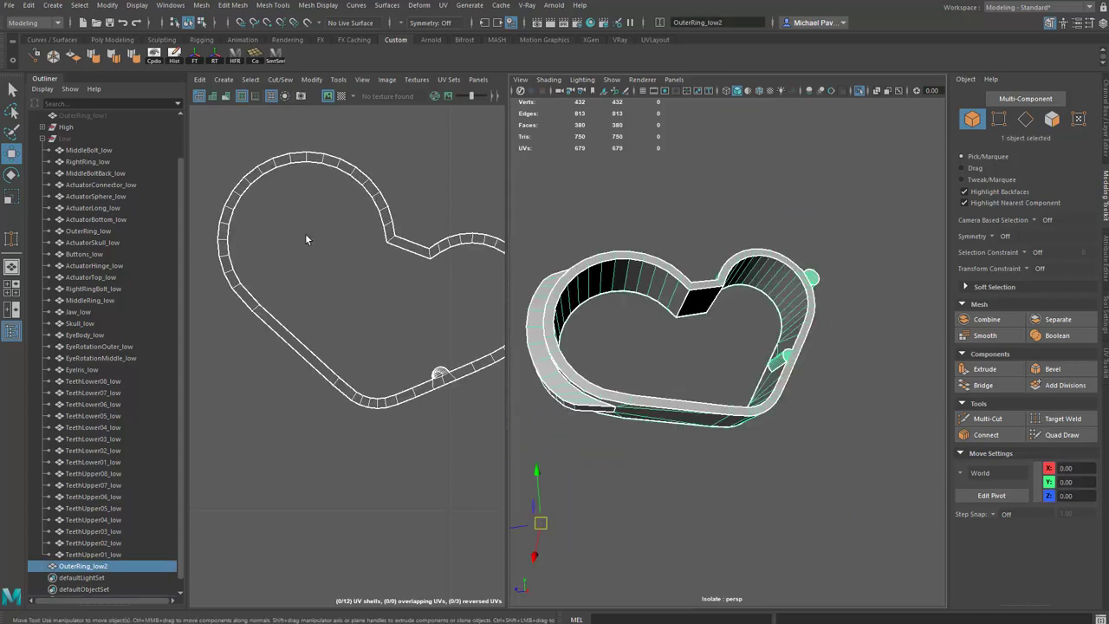
key("Delete")
scroll(82, 138, "up", 2)
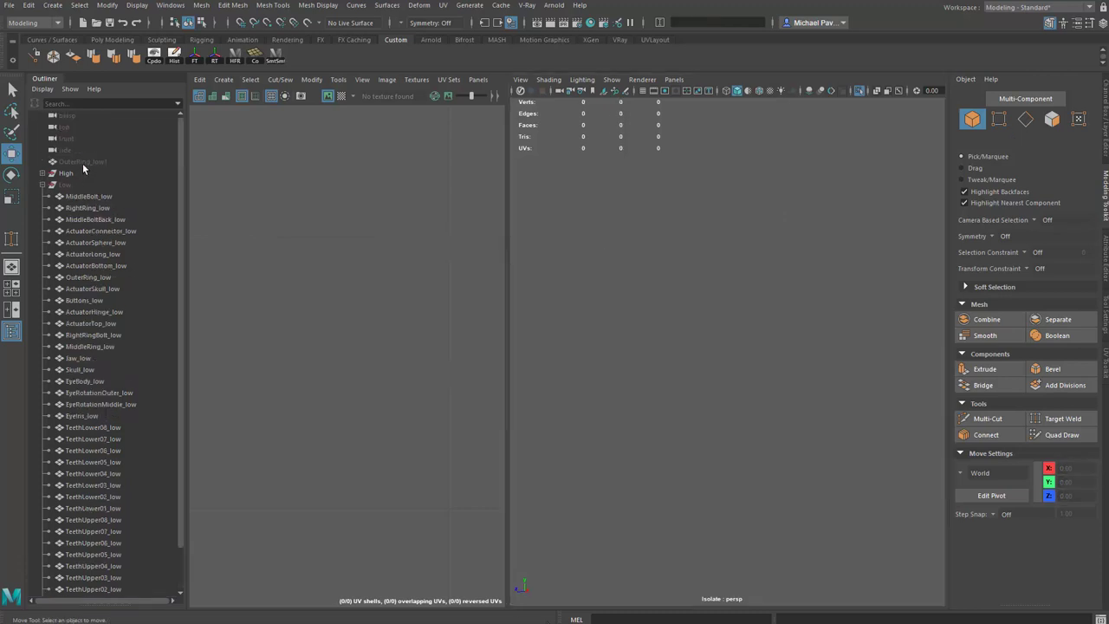
left_click(83, 164)
key("shift+h")
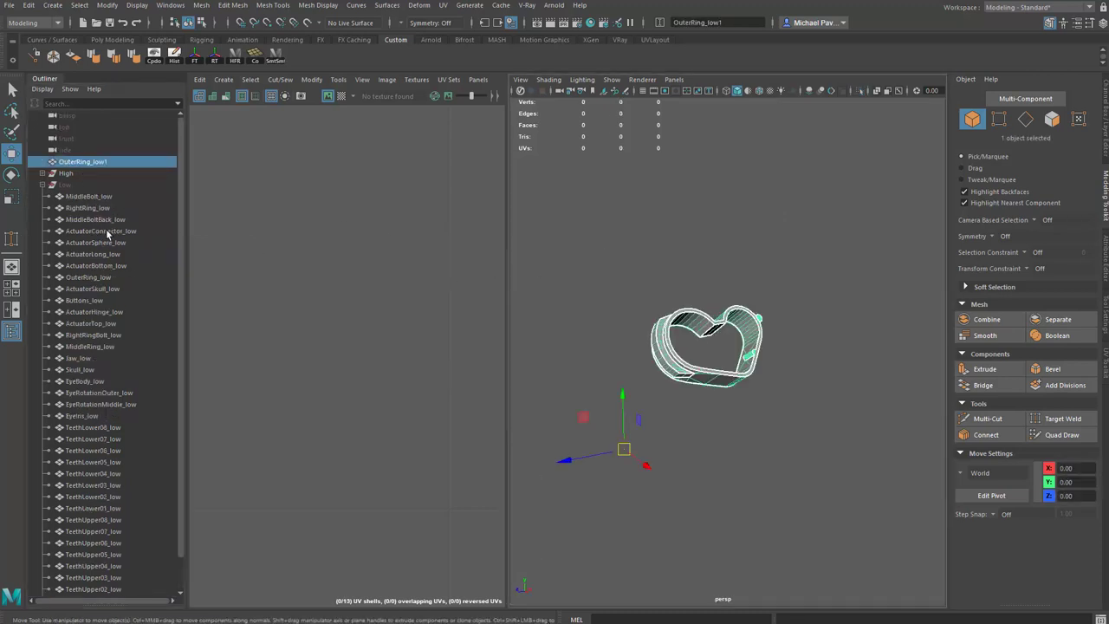
- Unhide the Low group and select OuterRing_low together with OuterRing_low1 to compare their UV layouts
left_click(88, 277)
right_click_drag(216, 252, 280, 270, "alt")
middle_click_drag(291, 271, 409, 280, "alt")
right_click_drag(409, 280, 258, 261, "alt")
left_click(664, 349)
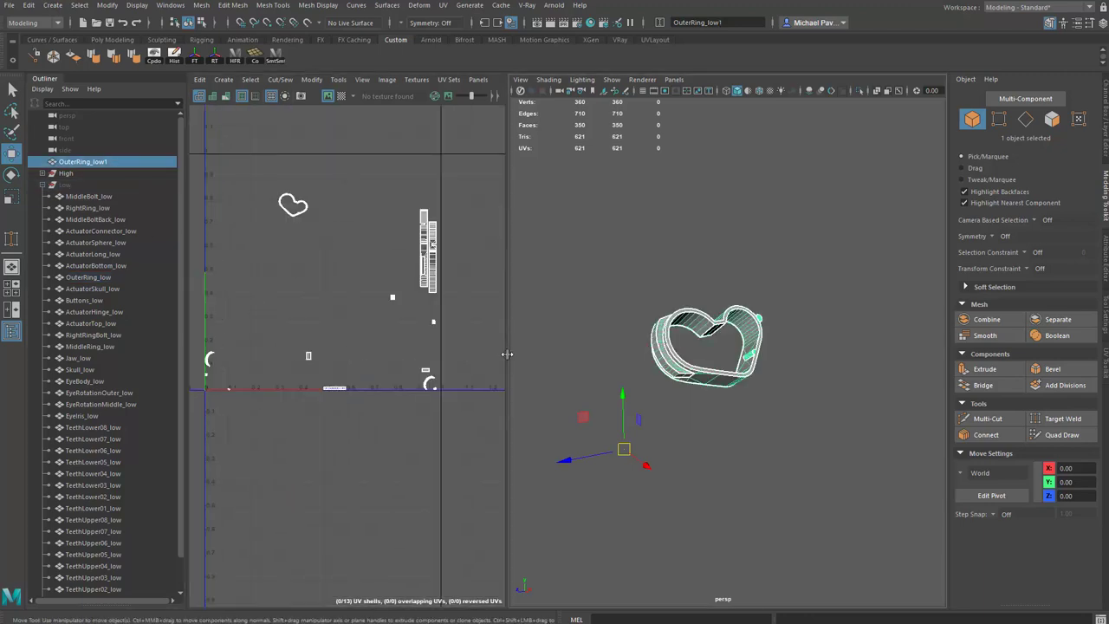
left_click(73, 187)
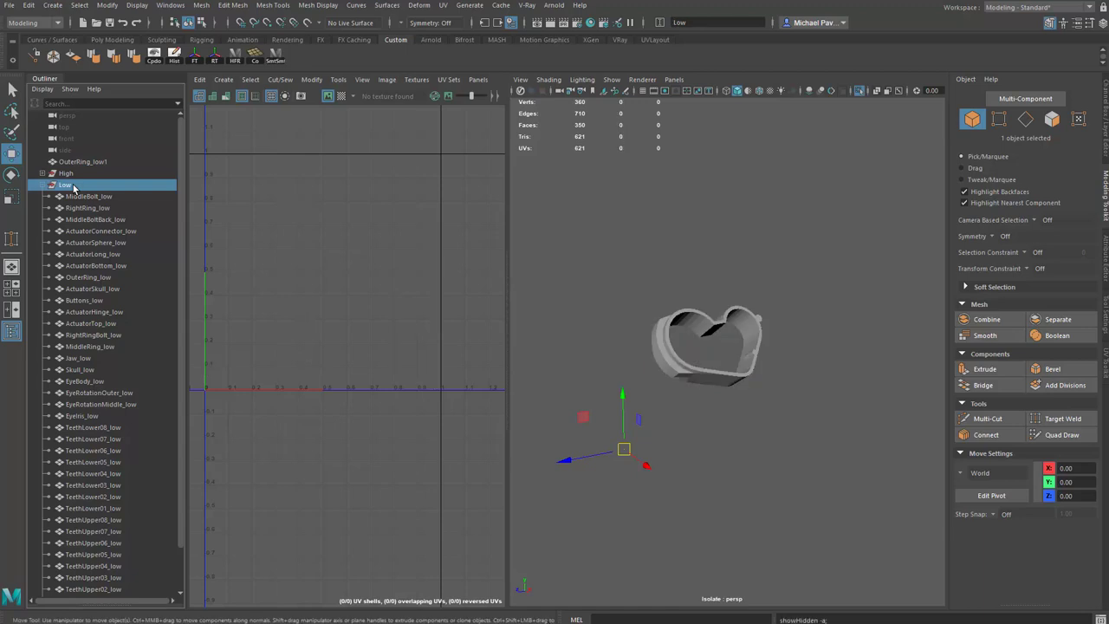
left_click(87, 277)
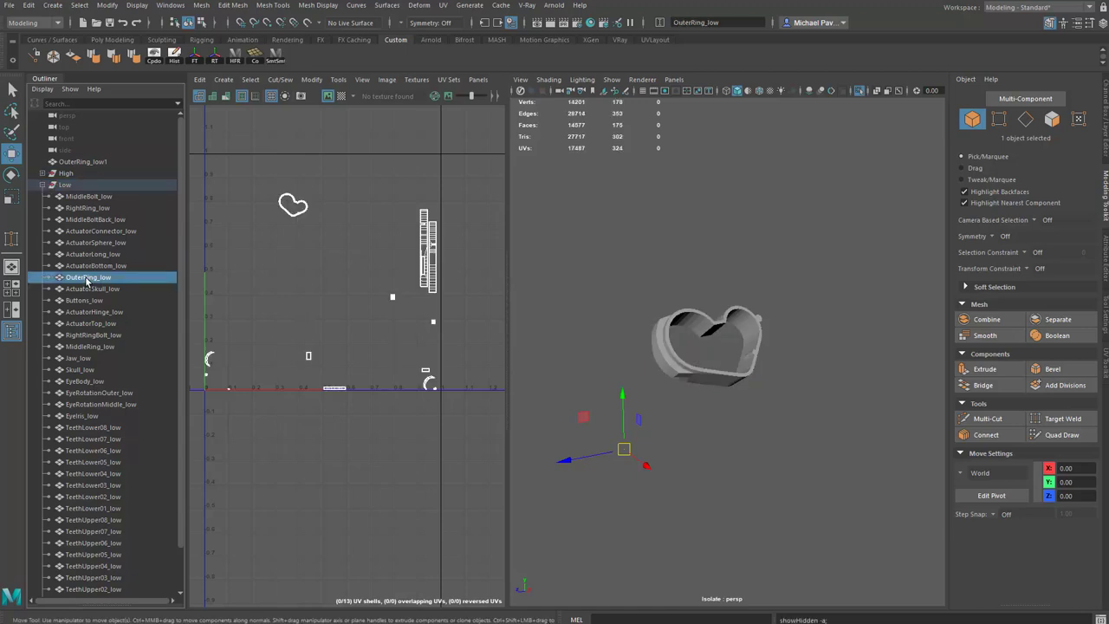
left_click(90, 163, "ctrl")
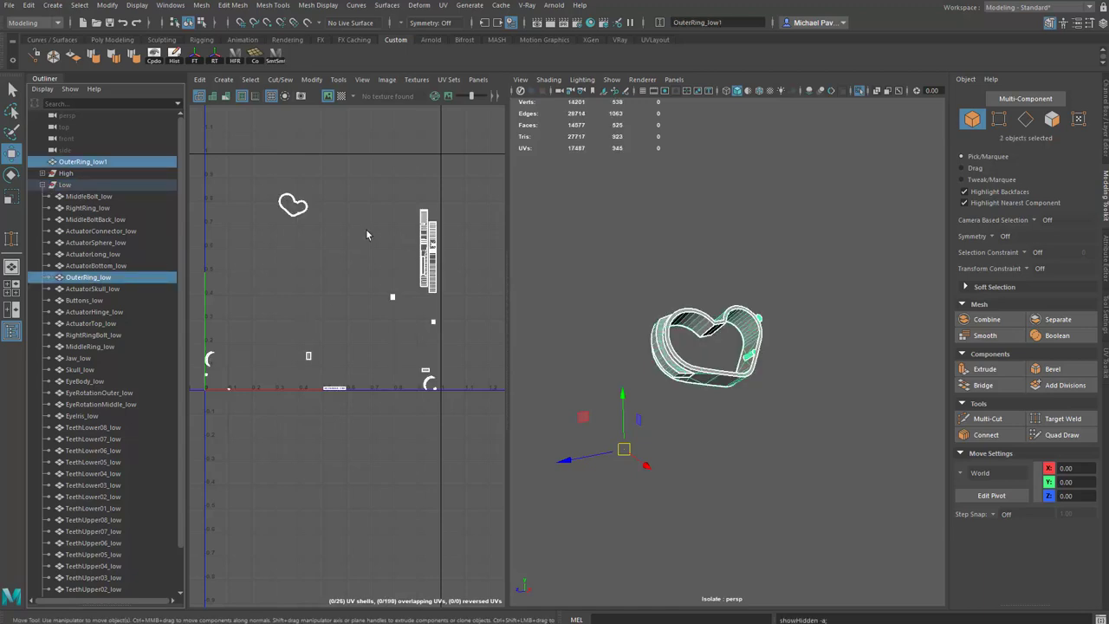
- Select a vertex on OuterRing_low1's rim and open the Move tool's settings to check the Preserve UVs option
right_click_drag(669, 354, 696, 391)
double_click(648, 364)
left_click(659, 375)
left_click_drag(660, 376, 683, 397, "alt")
right_click_drag(683, 397, 726, 419, "alt")
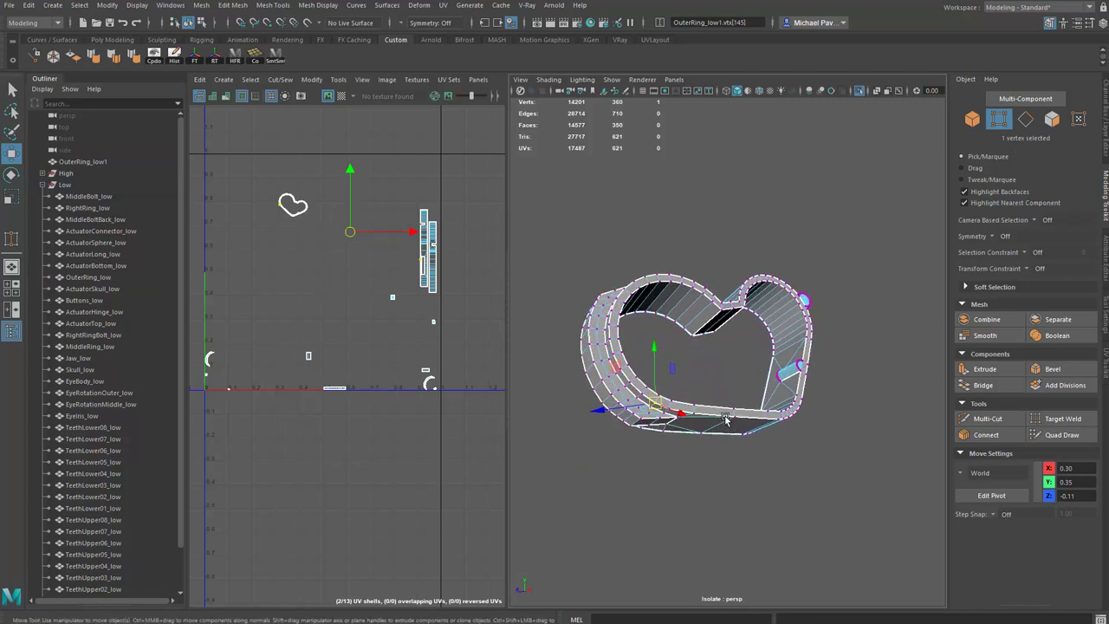
double_click(13, 154)
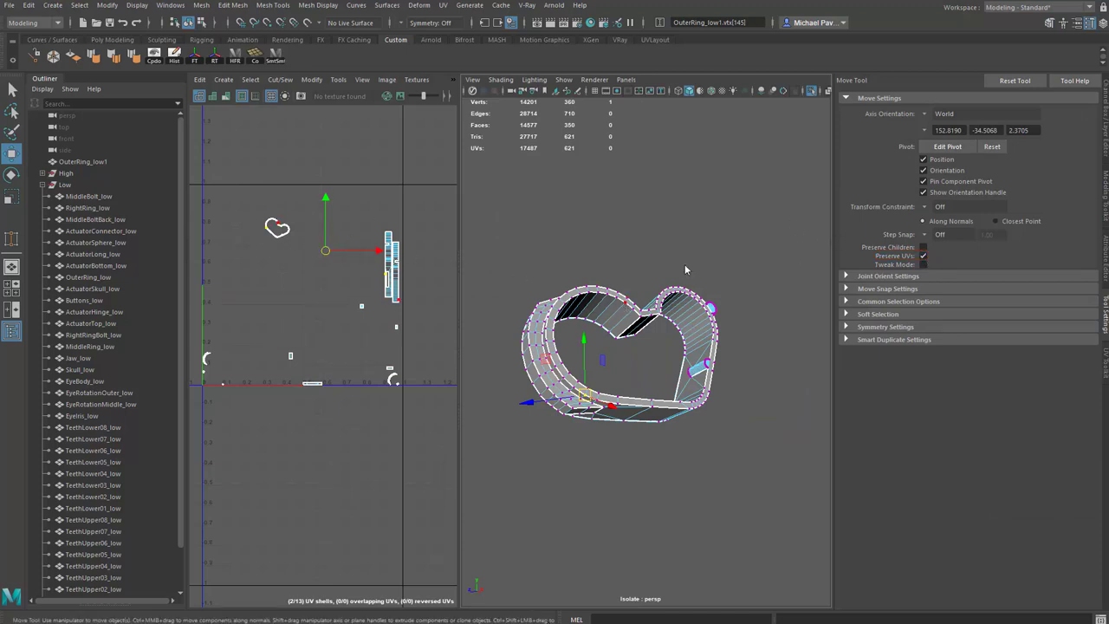
- Return to object selection, move OuterRing_low1 into the Low group and delete the old OuterRing_low
right_click_drag(626, 302, 690, 266)
key("space")
key("space")
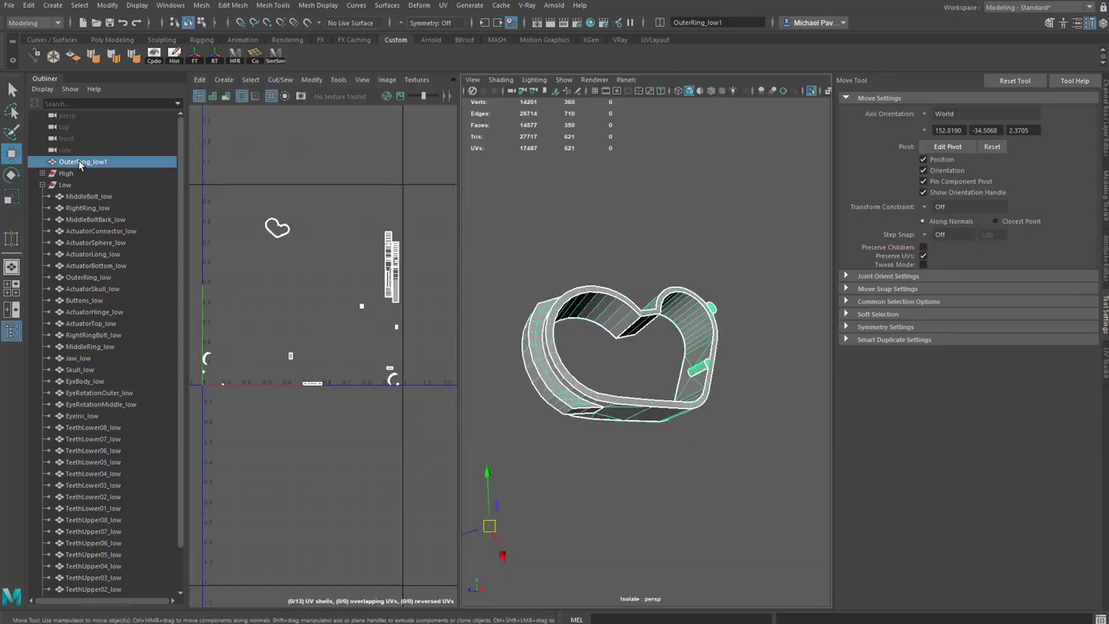
middle_click_drag(79, 165, 94, 273)
left_click(89, 277)
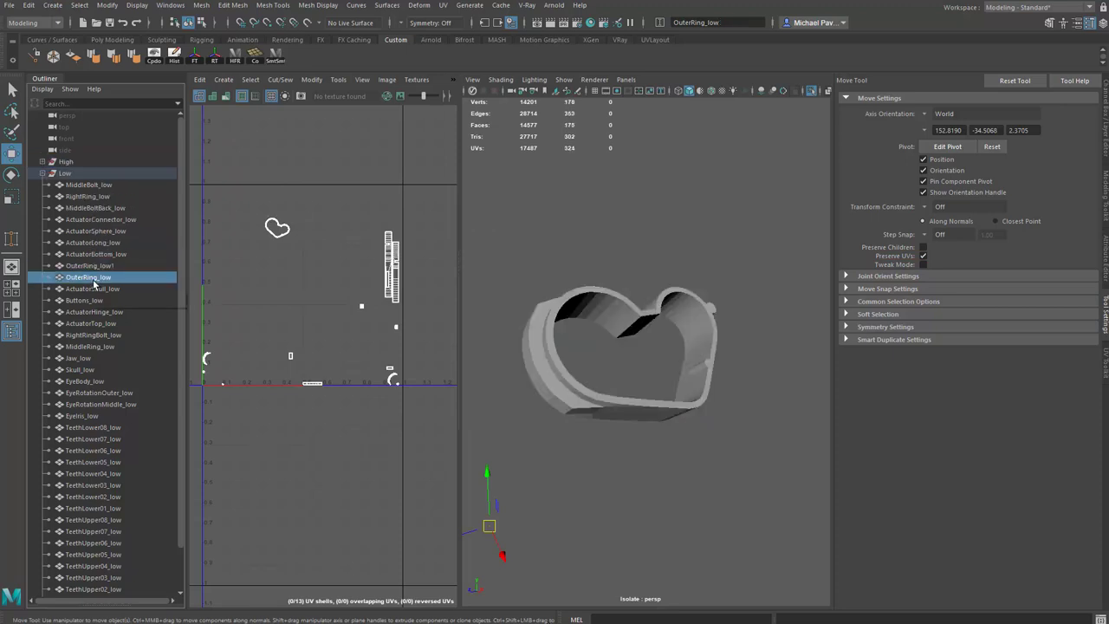
- Rename OuterRing_low1 as OuterRing_low and exit isolation to show the whole skull again
double_click(102, 266)
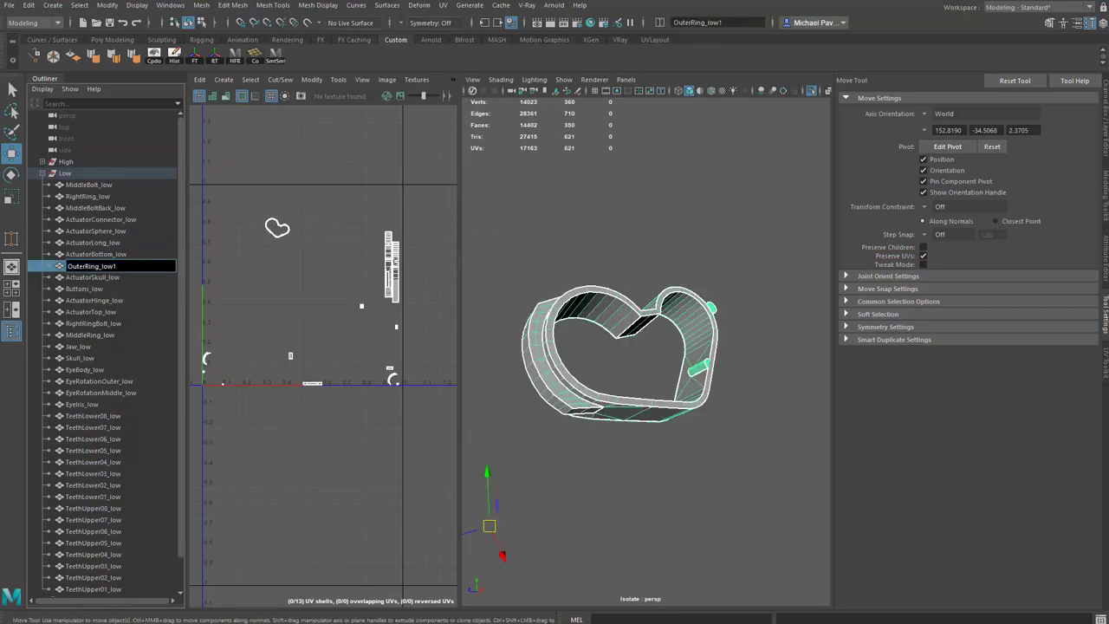
key("Return")
left_click(106, 185)
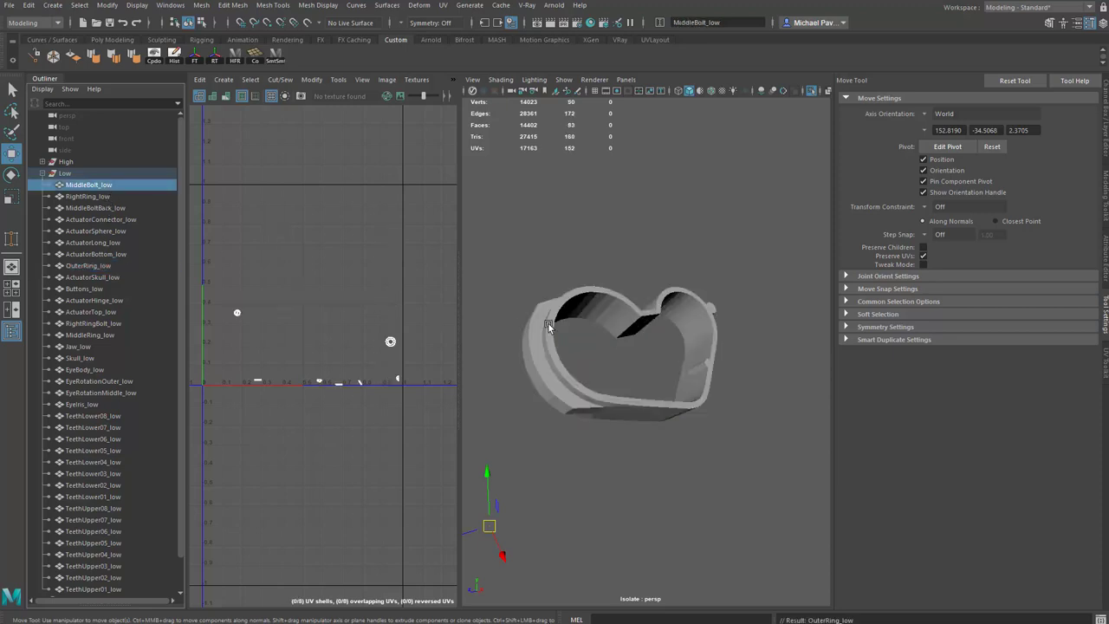
key("ctrl+1")
- Run the Auto Smoothing Groups script on OuterRing_low in the skull's side socket and inspect the ring's shading
left_click_drag(650, 281, 666, 305, "alt")
left_click(691, 292)
right_click_drag(665, 305, 759, 379, "alt")
left_click(649, 286)
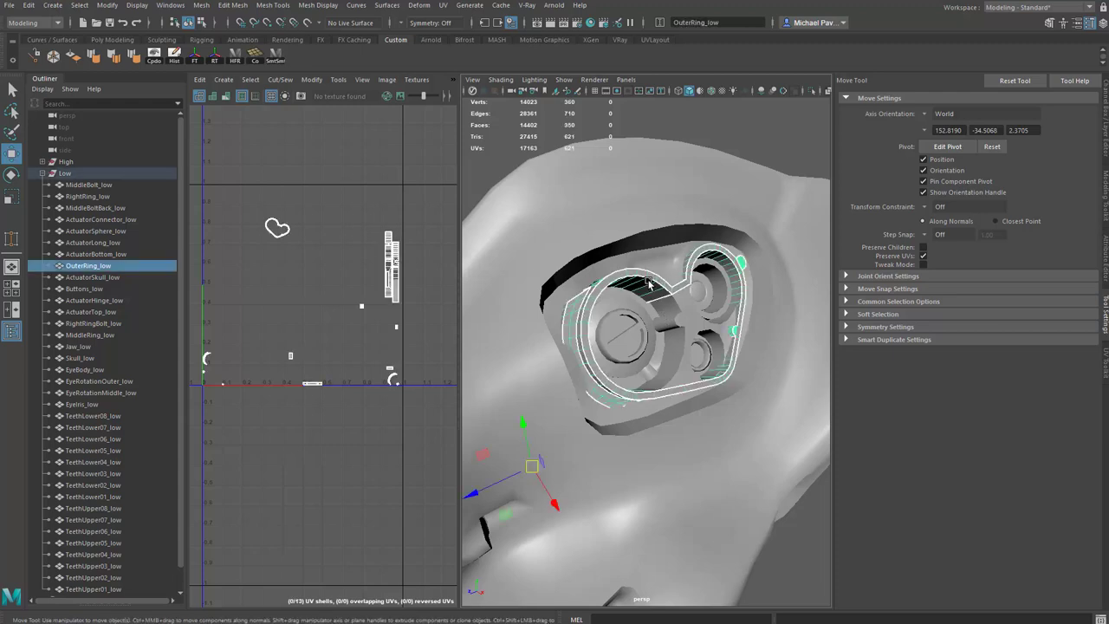
left_click_drag(649, 283, 637, 275, "alt")
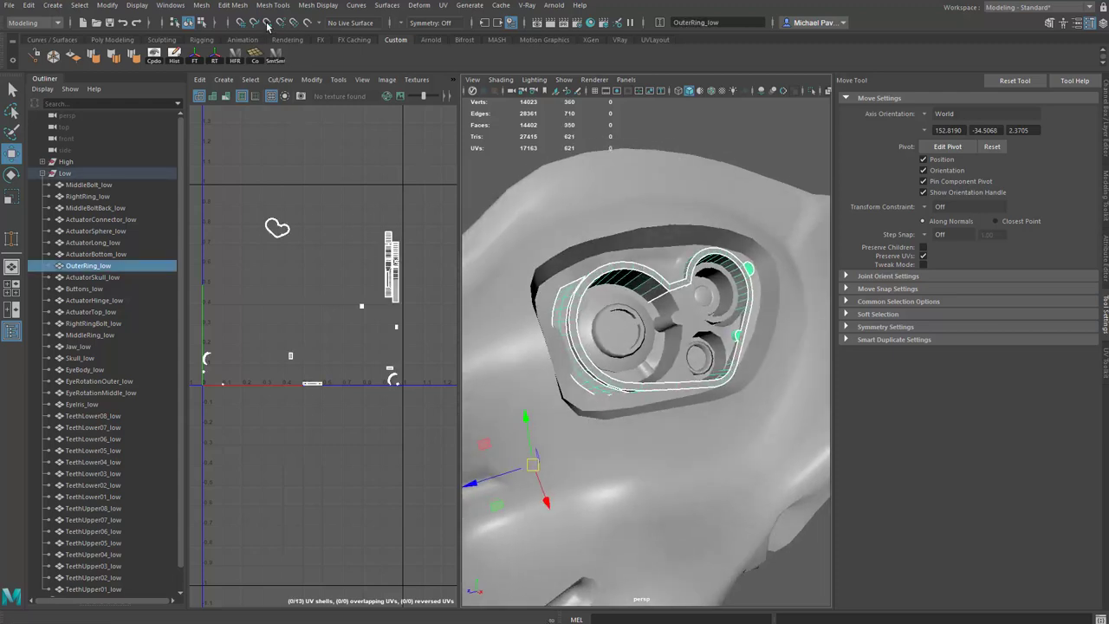
left_click(275, 56)
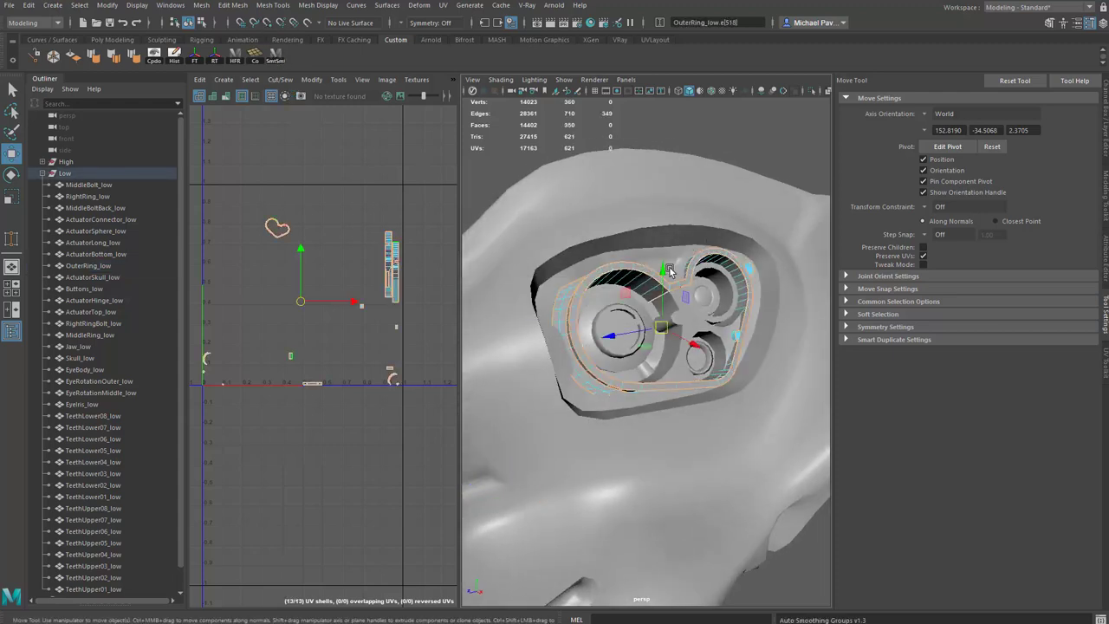
left_click(638, 143)
left_click(638, 142)
left_click_drag(630, 195, 620, 270, "alt")
left_click(620, 270)
right_click_drag(621, 270, 568, 246, "alt")
left_click_drag(569, 246, 774, 557, "alt")
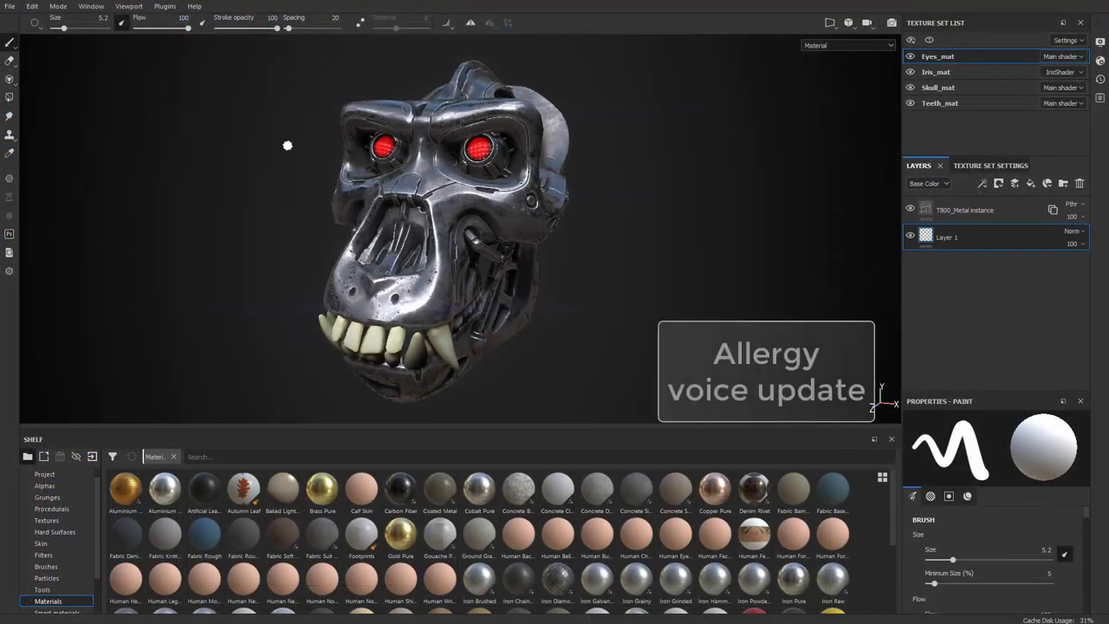
- Switch to Substance Painter and examine the textured skull from the front and side
left_click_drag(295, 146, 510, 149, "alt")
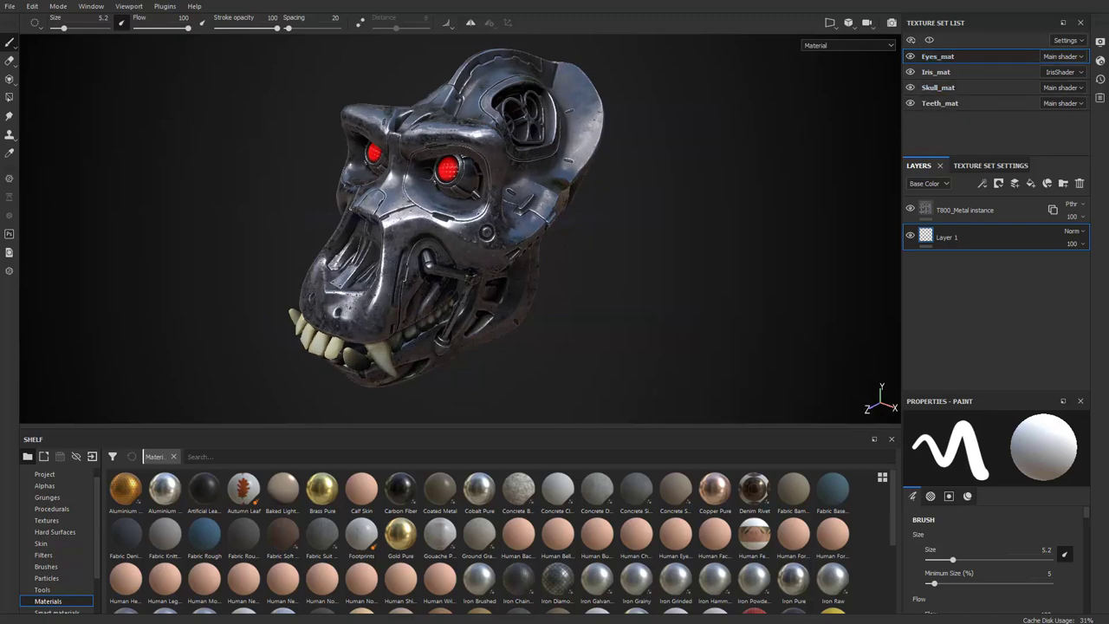
left_click_drag(502, 189, 466, 189, "alt")
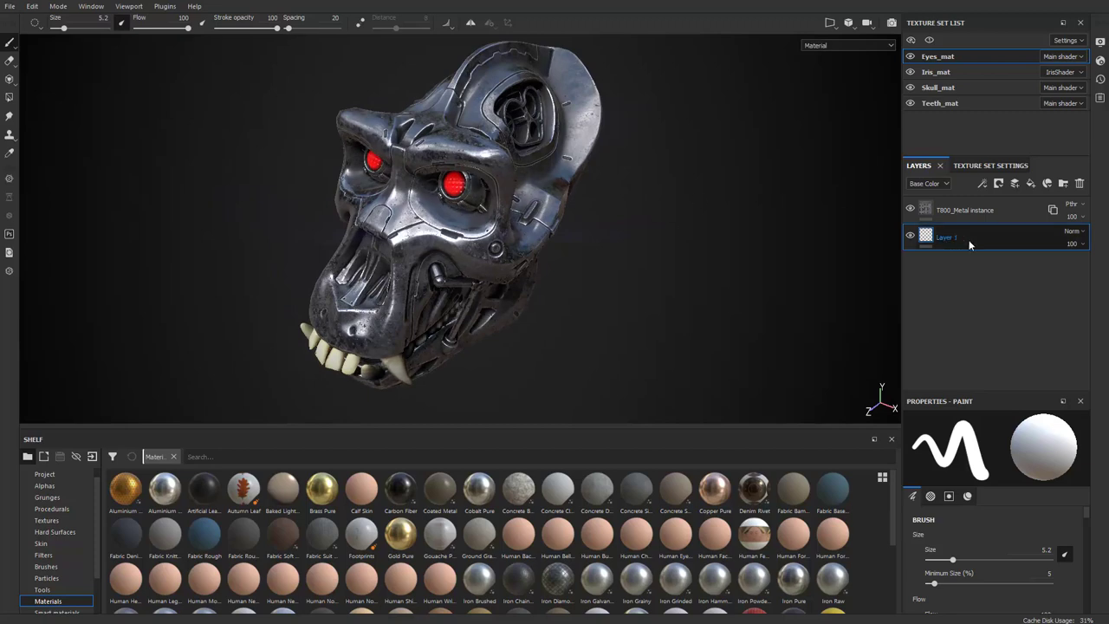
left_click_drag(734, 189, 641, 168, "alt")
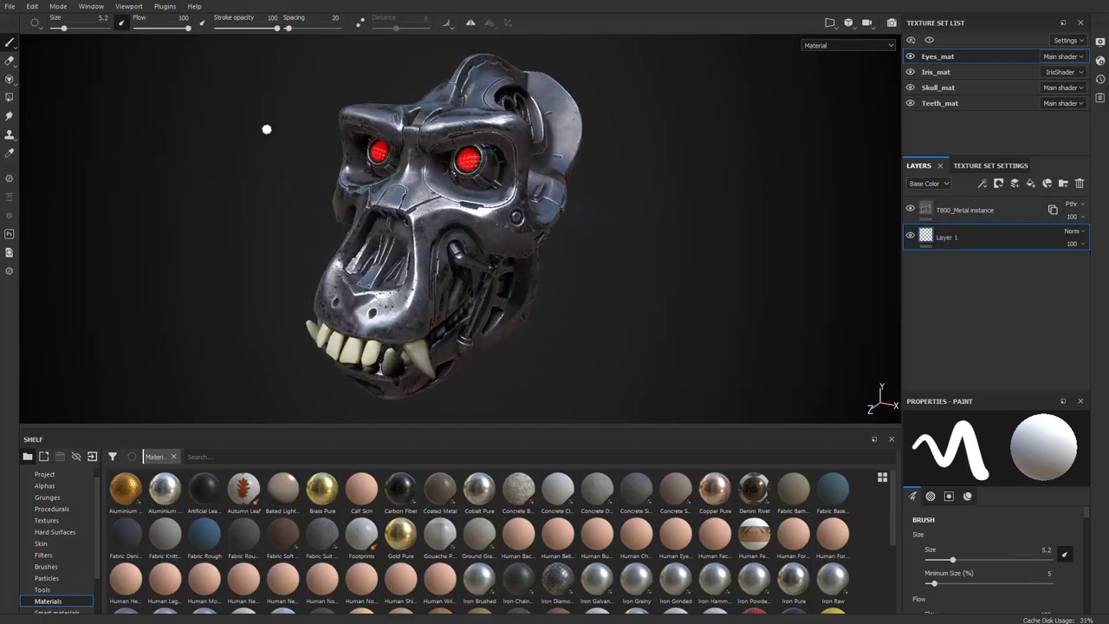
- Check where the project configuration selects its mesh file, browsing the Apinator_files folder without loading a mesh
left_click(10, 6)
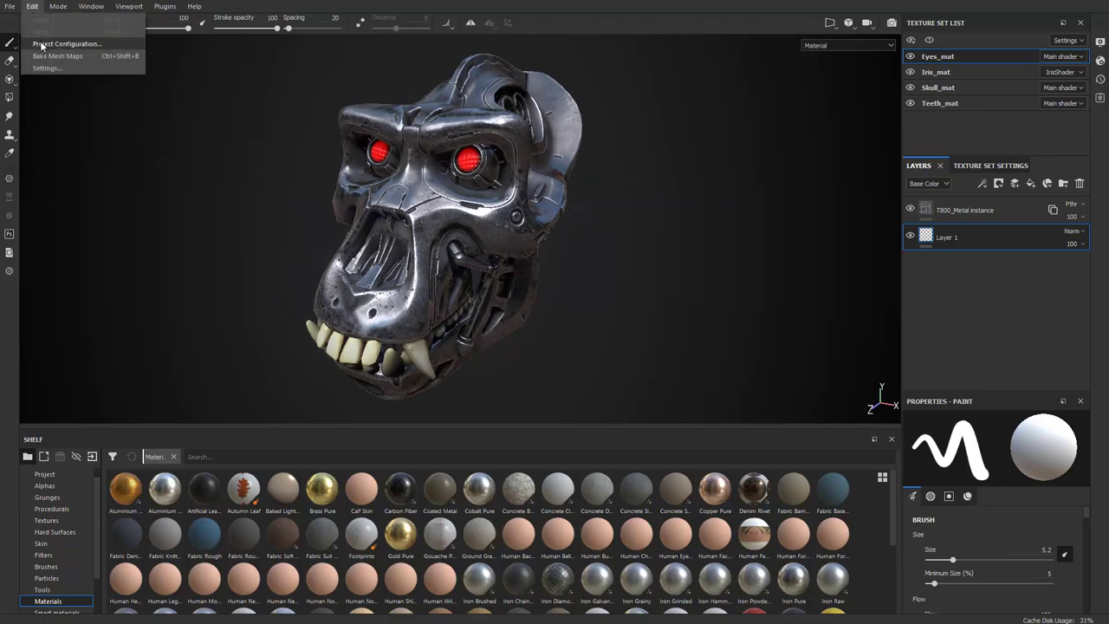
left_click(40, 41)
left_click(629, 234)
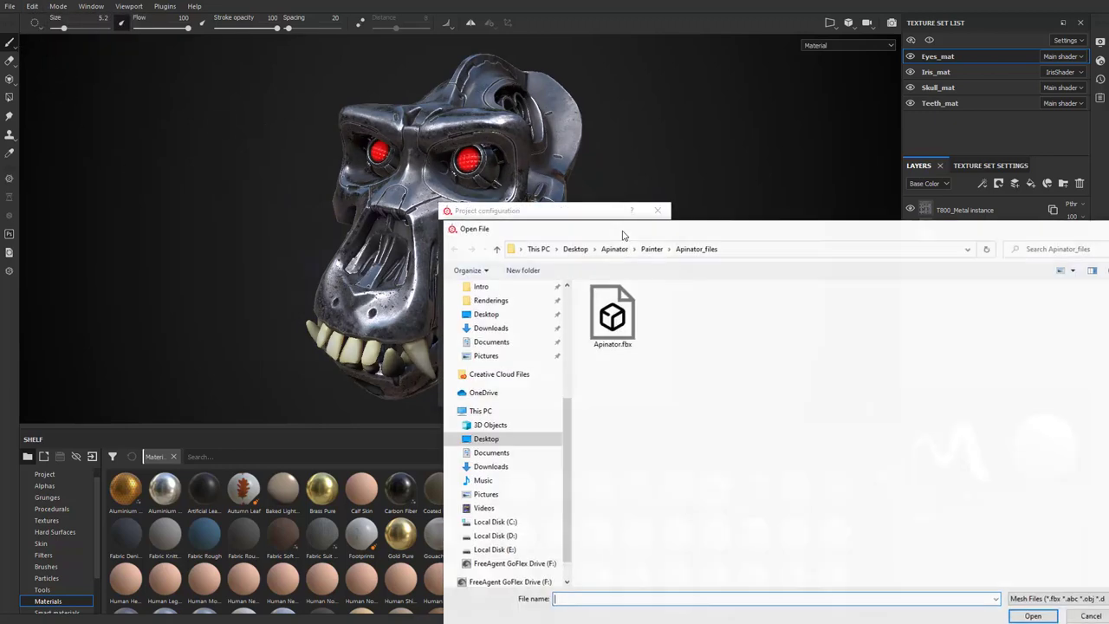
left_click(1090, 616)
left_click(654, 392)
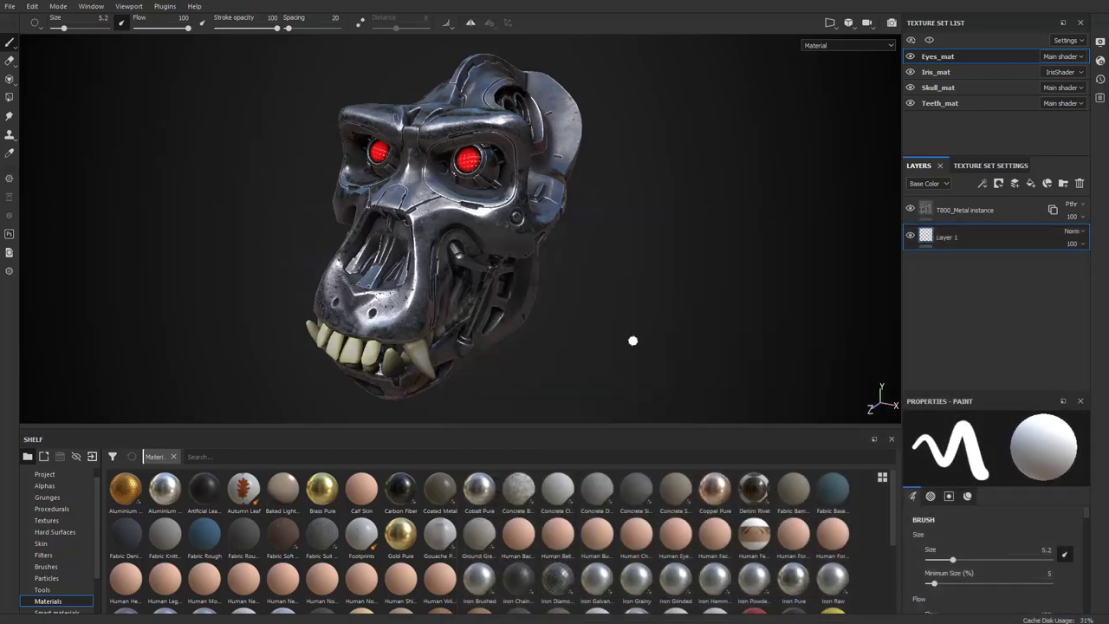